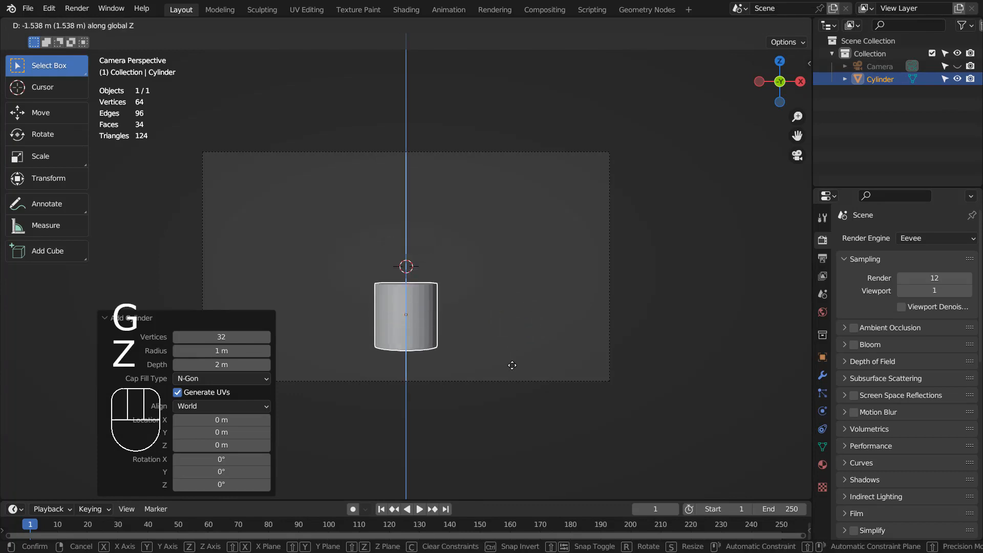
- Lower the cylinder along the Z axis and scale it uniformly by 1.680 to form the body
left_click(518, 388)
key("s")
left_click(609, 366)
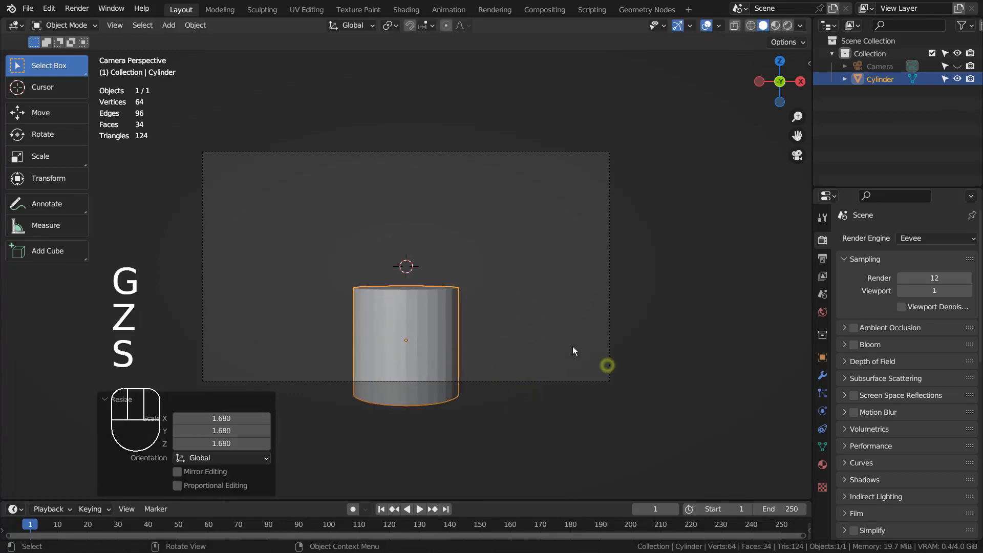
- Duplicate the body cylinder about 2.7 m up along Z and scale the copy uniformly by 0.662
key("shift+d")
key("z")
left_click(549, 262)
key("s")
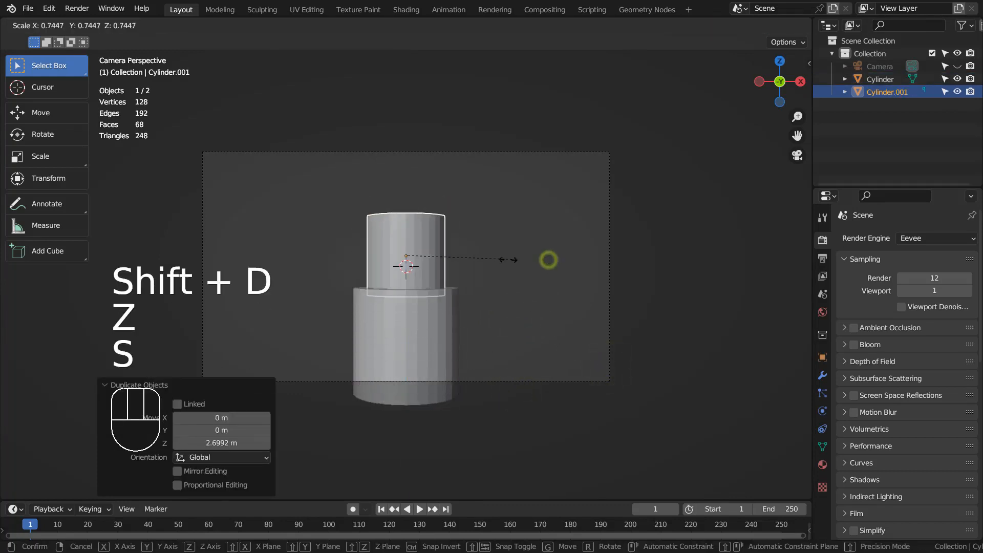
left_click(500, 266)
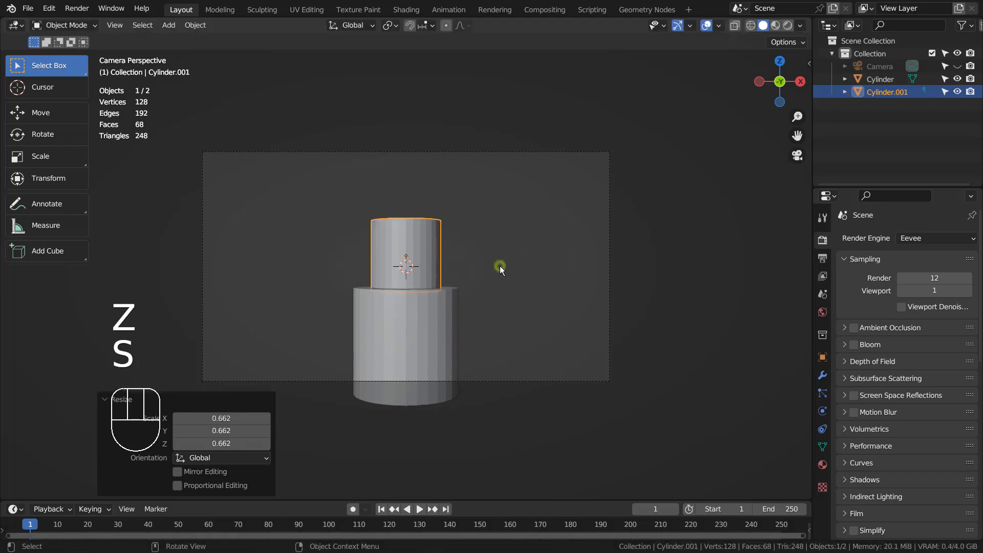
- Duplicate the upper cylinder, scale the copy by 0.708 and lower it along Z until it rests on the body
key("shift+d")
key("z")
left_click(494, 222)
key("s")
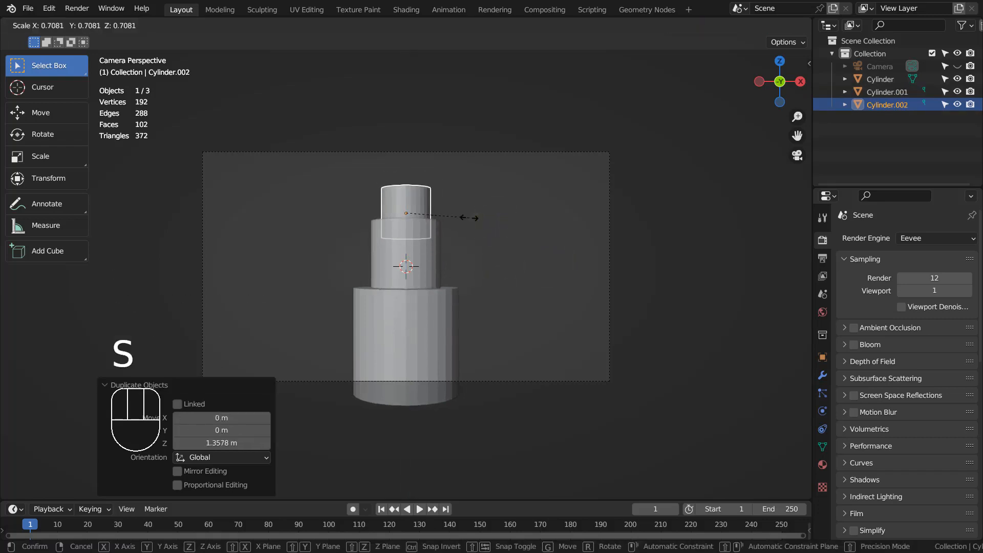
left_click(469, 218)
key("g")
key("z")
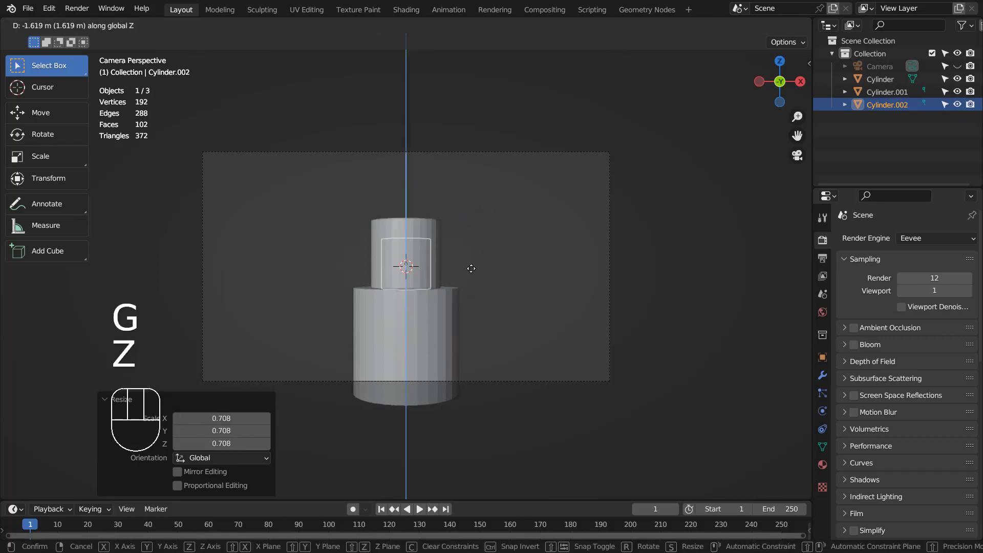
left_click(472, 274)
- Scale the wider upper cylinder by 0.922, raise it about 1.26 m above the smaller one as a hat, and shorten it along Z
left_click(411, 235)
key("s")
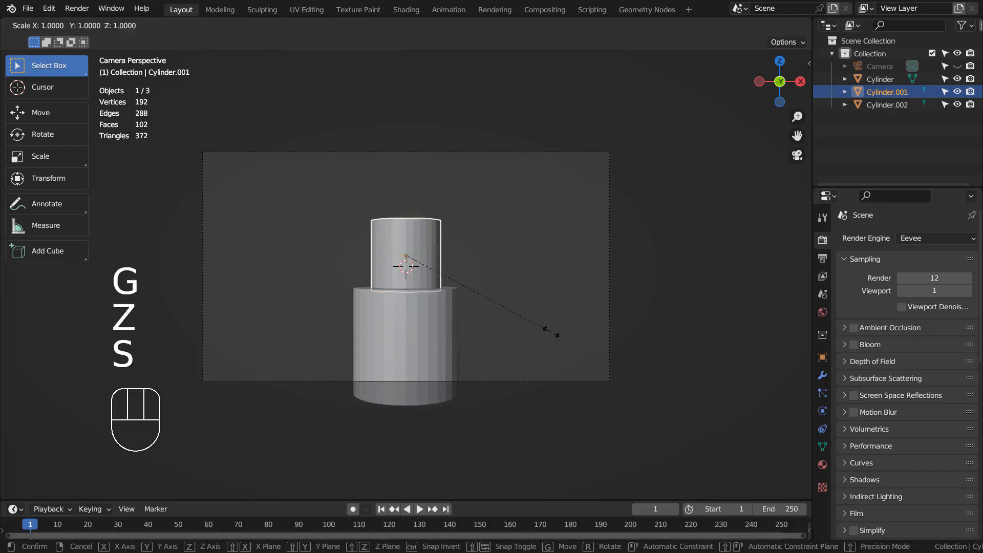
left_click(540, 326)
key("g")
key("z")
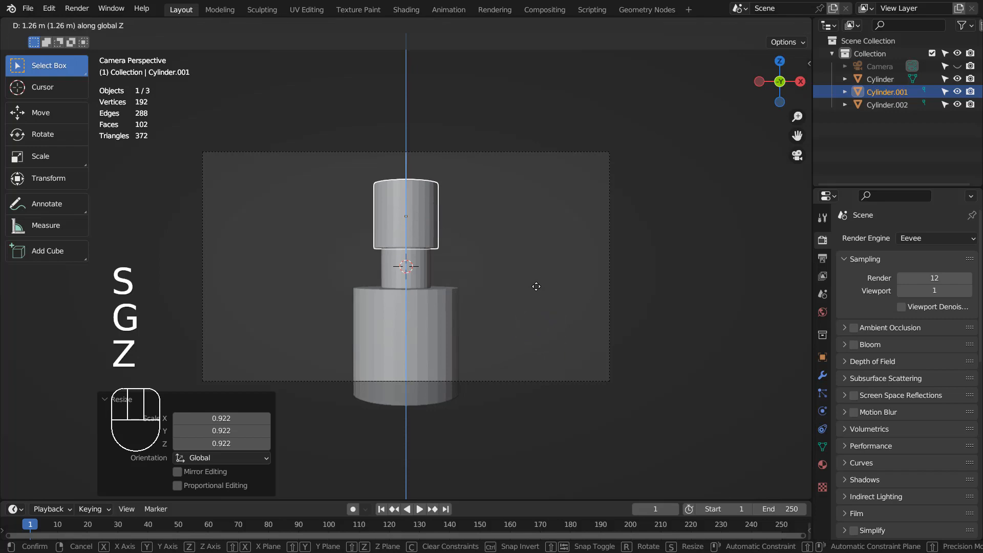
left_click(537, 287)
key("s")
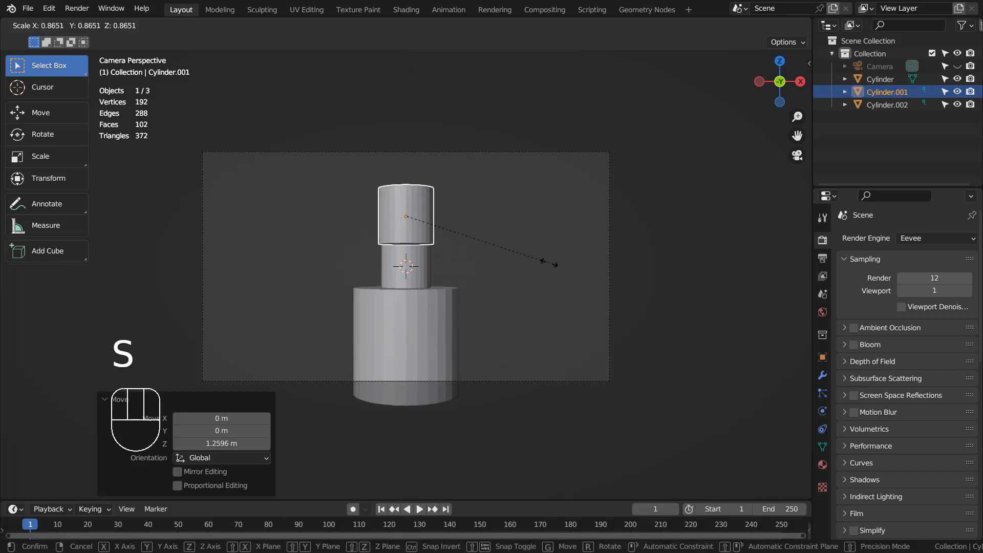
key("z")
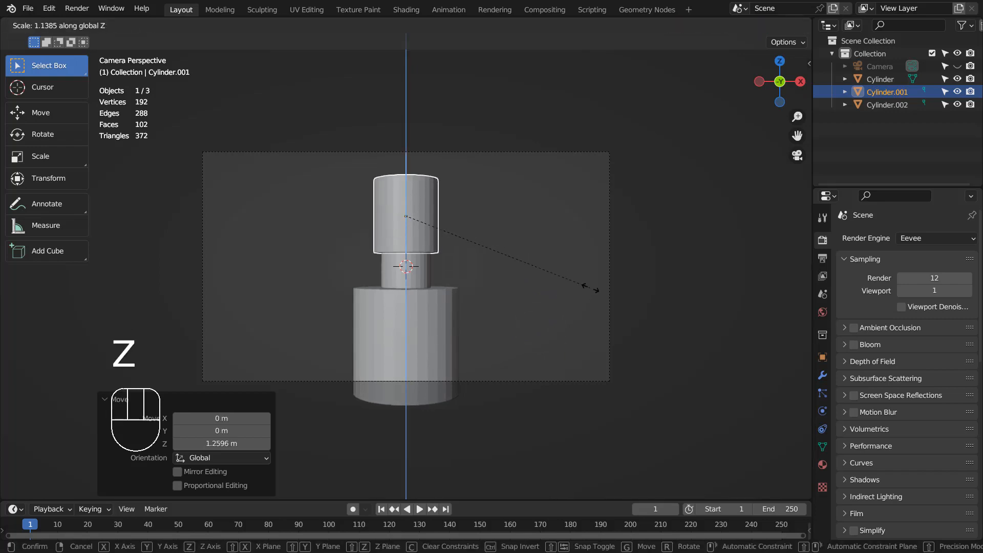
left_click(541, 262)
- Scale the middle head cylinder up by about 1.19 and deselect it
left_click(416, 275)
key("s")
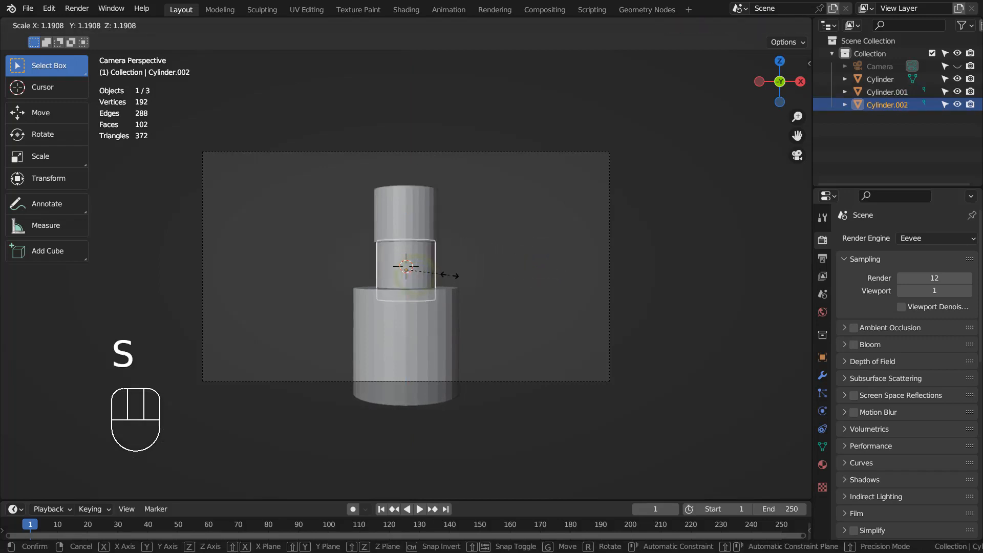
left_click(450, 276)
left_click(530, 252)
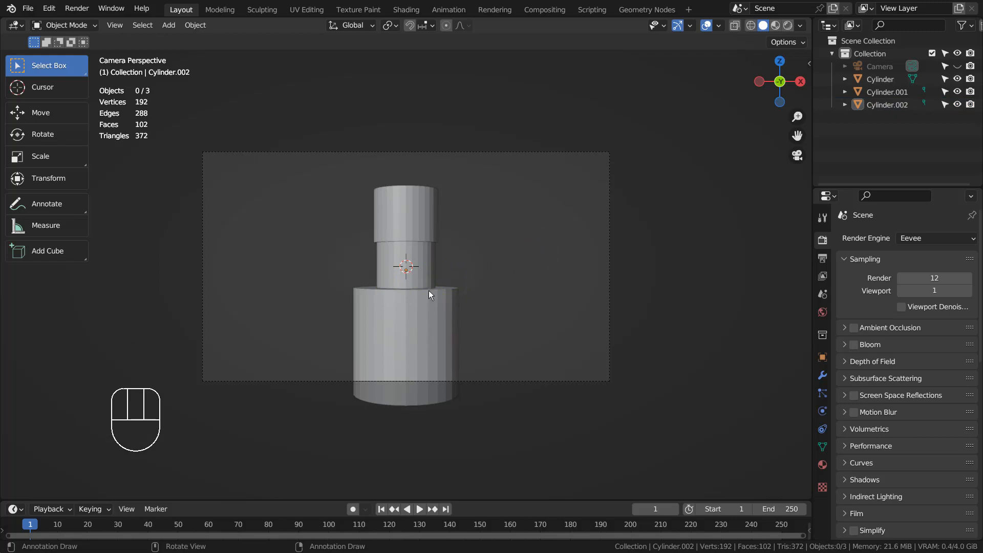
- Duplicate the body cylinder to its right side and scale the copy uniformly by 0.151
left_click(429, 306)
key("shift+d")
left_click(637, 264)
key("s")
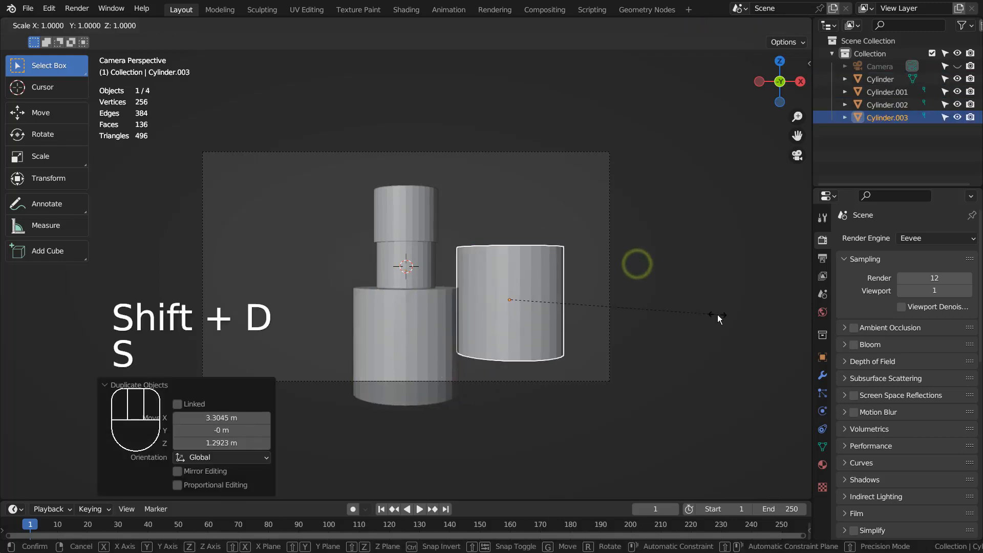
left_click(542, 306)
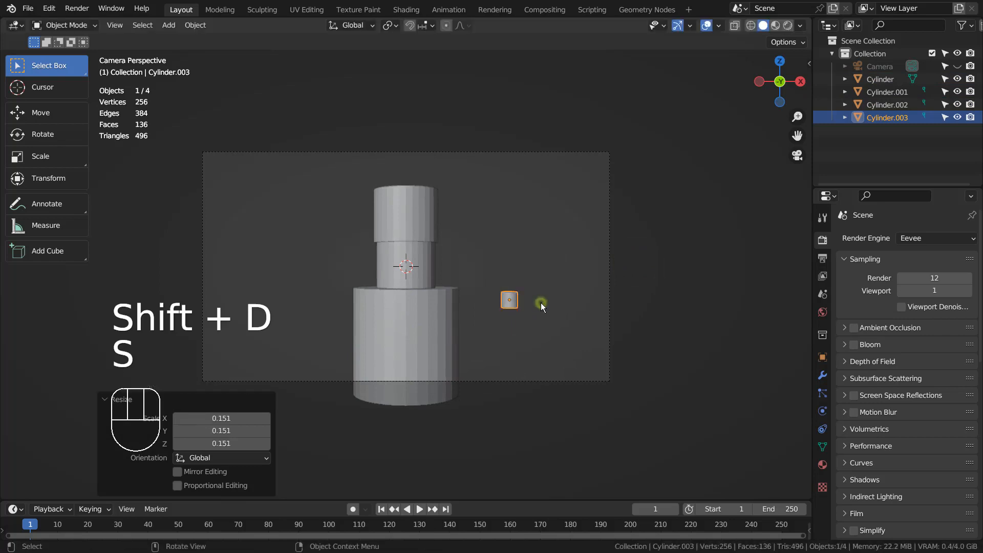
- Stretch the tiny cylinder along Z into a thin rod and move it against the body's right shoulder
key("s")
key("z")
left_click(681, 340)
key("g")
left_click(614, 332)
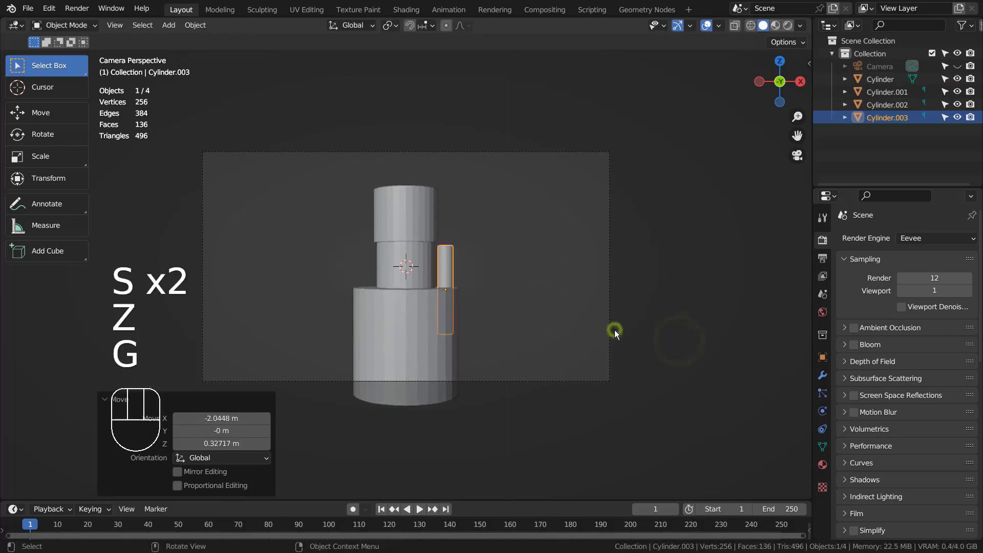
- Tilt the rod outward and move it about 0.69 m in X and -0.15 m in Z as a raised right arm
key("r")
left_click(596, 424)
key("g")
left_click(621, 433)
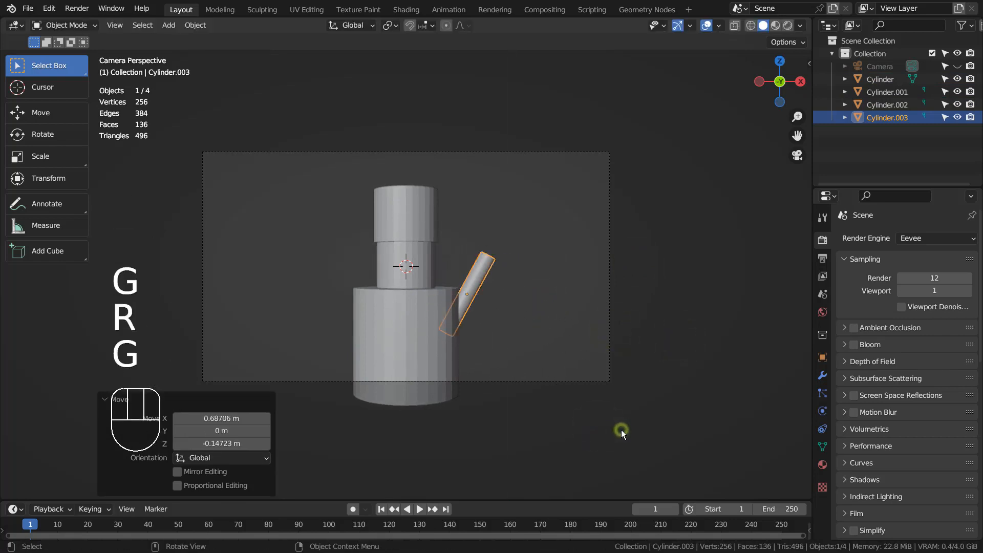
- Duplicate the arm about 4.07 m to the body's left side, rotate it outward and set its end into the shoulder
key("shift+d")
left_click(494, 428)
key("r")
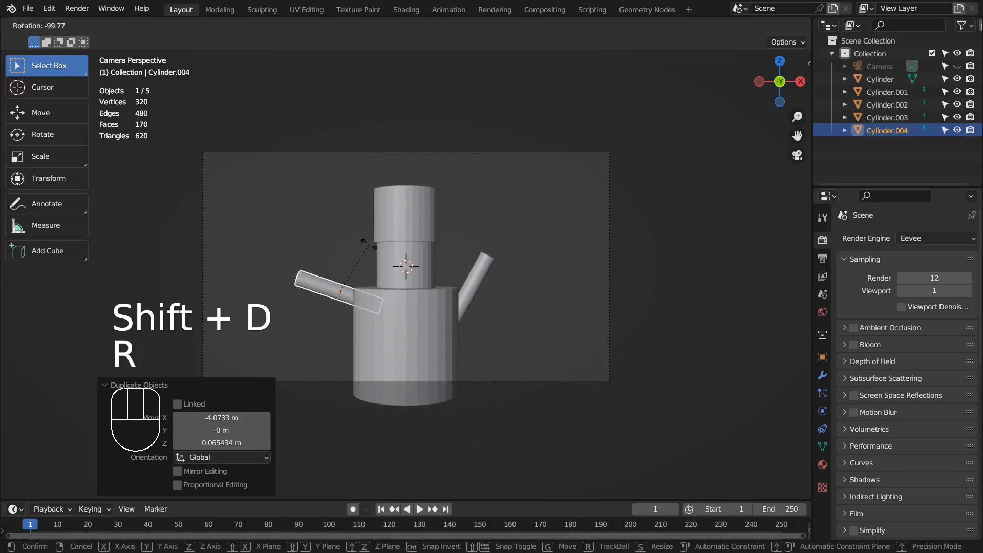
left_click(377, 213)
key("g")
left_click(373, 248)
- Deselect everything and render the camera view of the cylinder figure
left_click(604, 263)
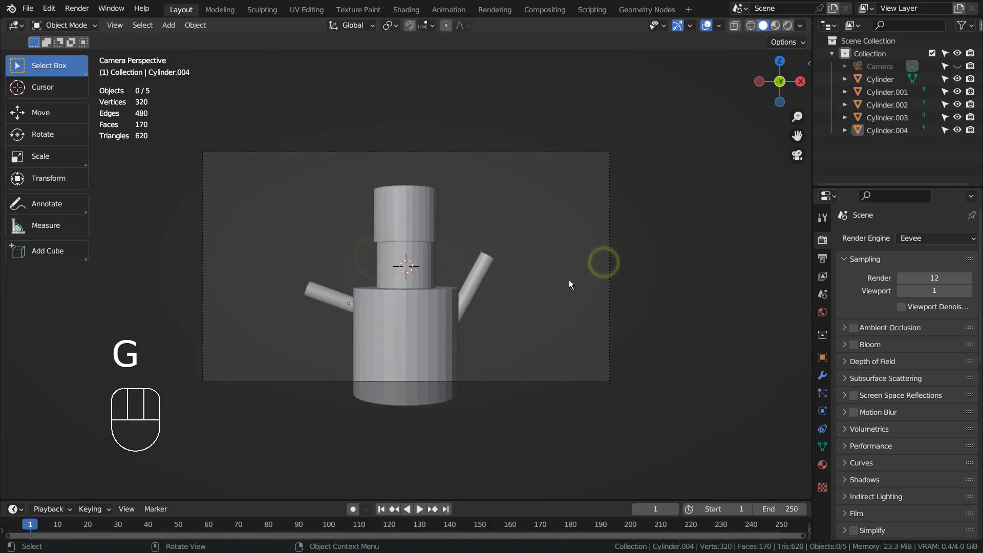
key("F12")
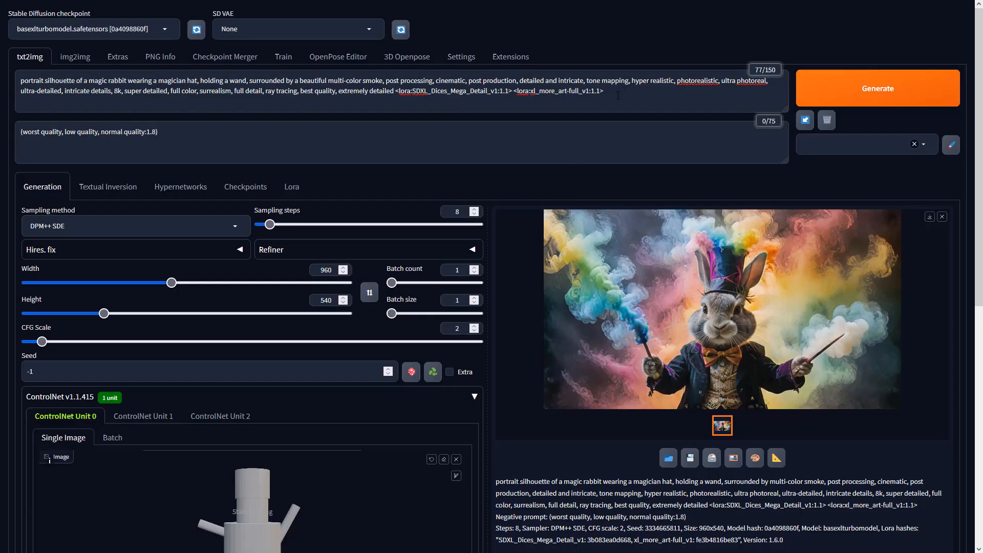
left_click(622, 90)
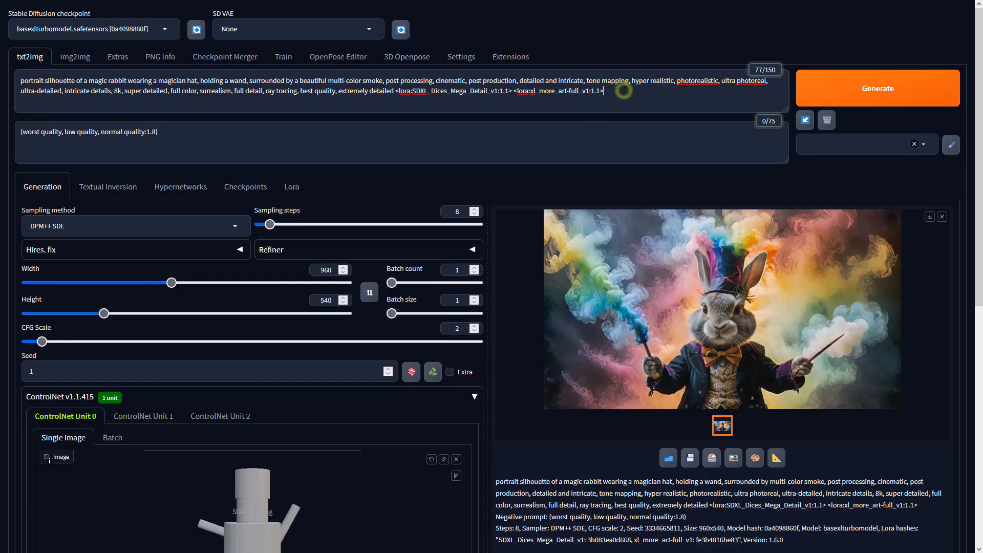
left_click(435, 136)
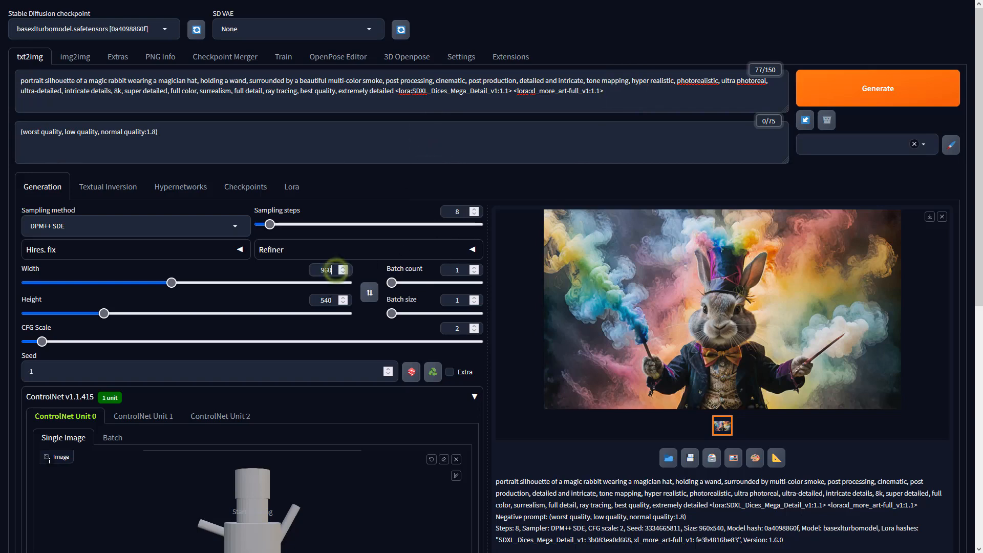
- In the Stable Diffusion web UI, set ControlNet Unit 0 to Depth with preprocessor none, keeping the sai_xl_depth_256lora model
scroll(481, 367, "down", 6)
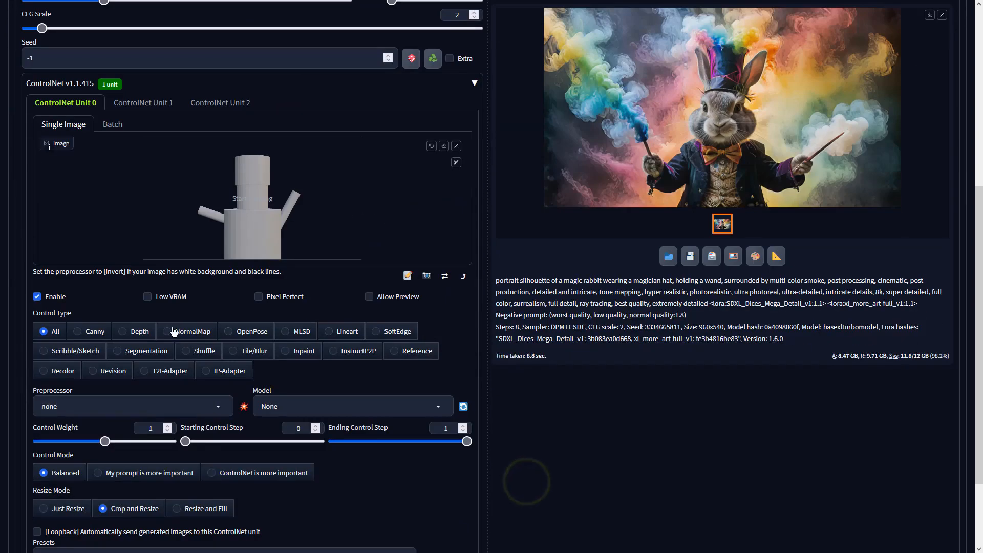
left_click(129, 331)
left_click(219, 405)
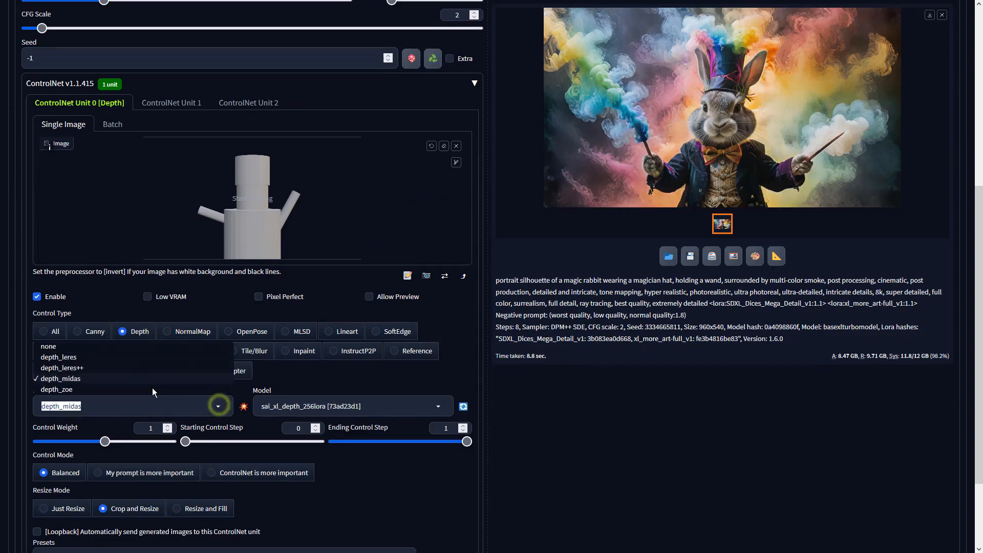
left_click(64, 346)
left_click(316, 407)
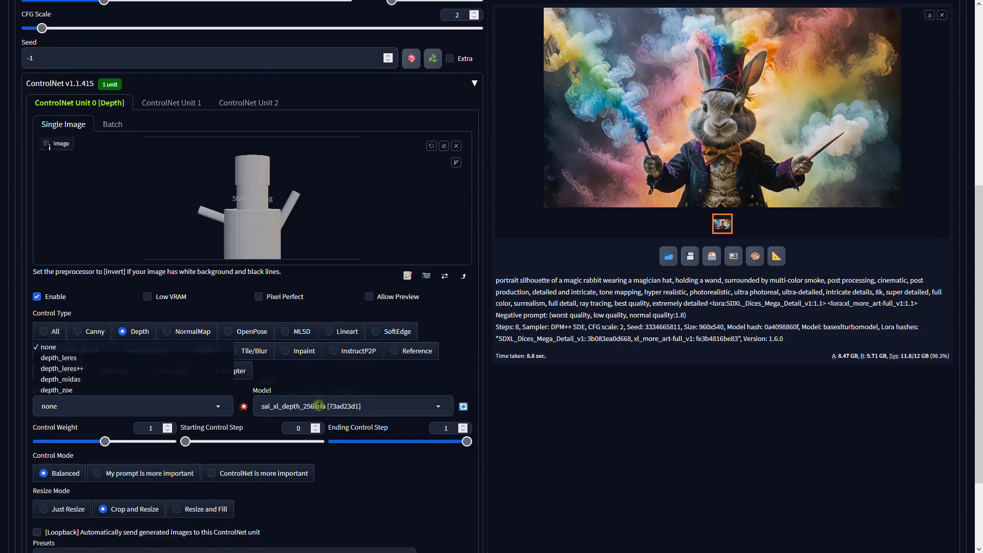
left_click(294, 390)
left_click(634, 295)
- Generate the magic rabbit image from the prompt and inspect the result enlarged
scroll(635, 295, "up", 8)
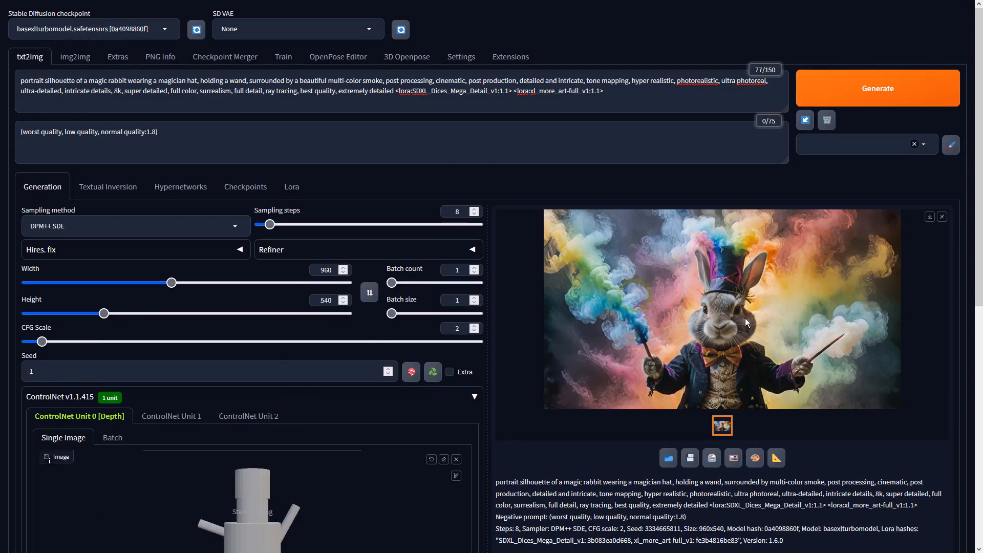
left_click(854, 98)
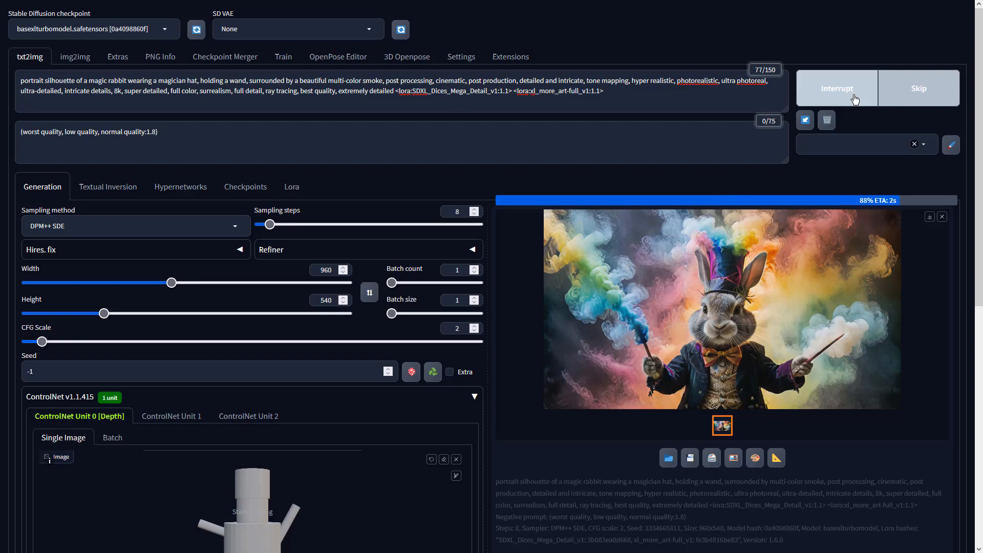
left_click(856, 99)
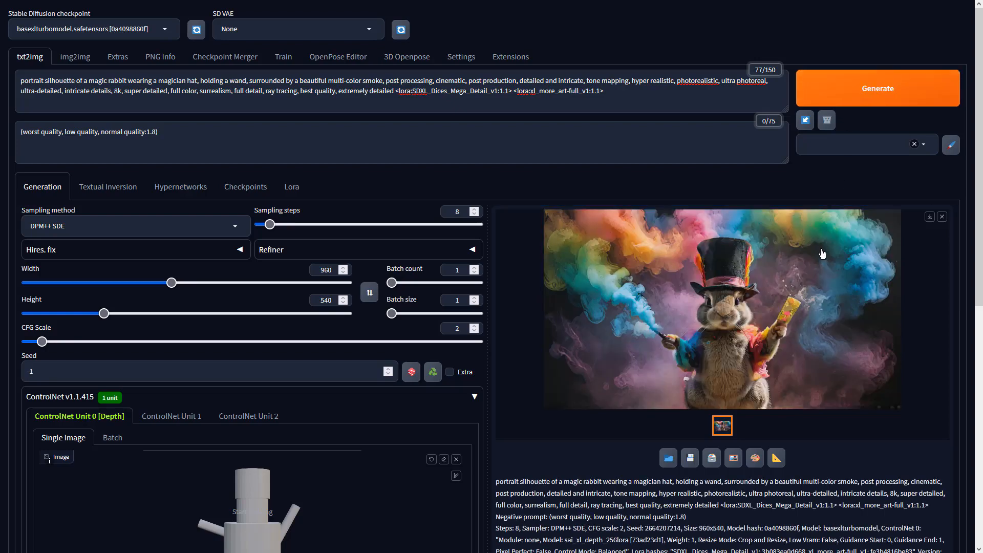
left_click(823, 254)
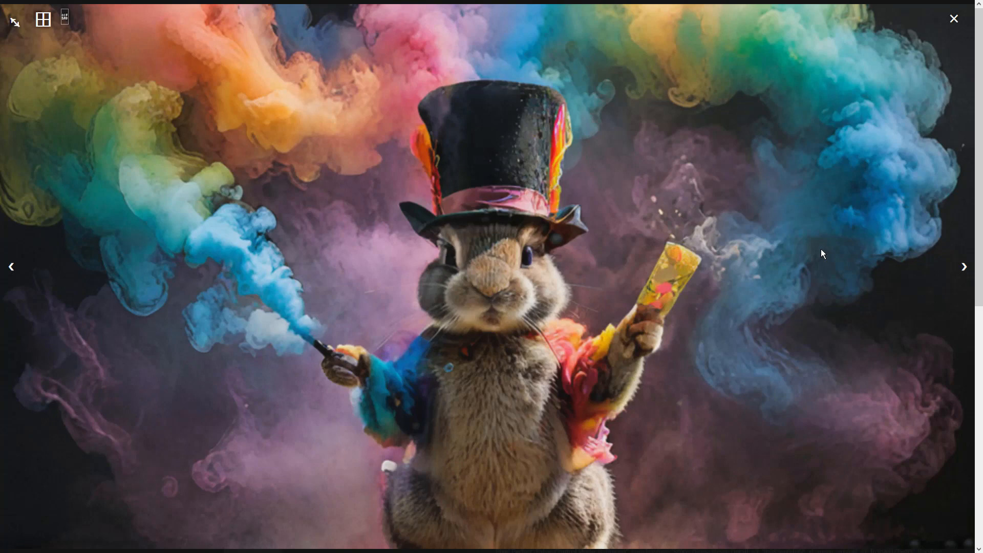
left_click(822, 249)
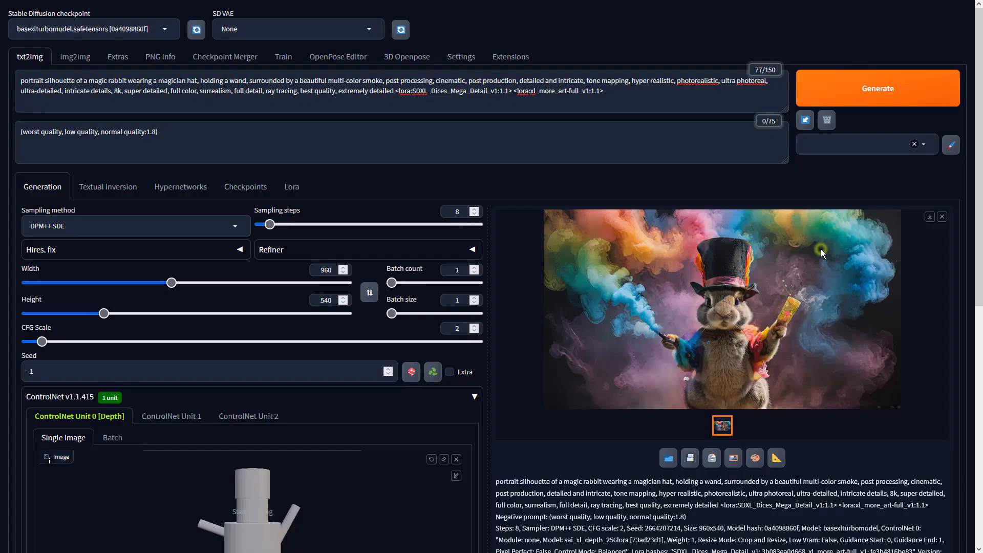
- Send the generated image to Extras and set Resize to 1 with 4x-UltraSharp as Upscaler 1
left_click(785, 456)
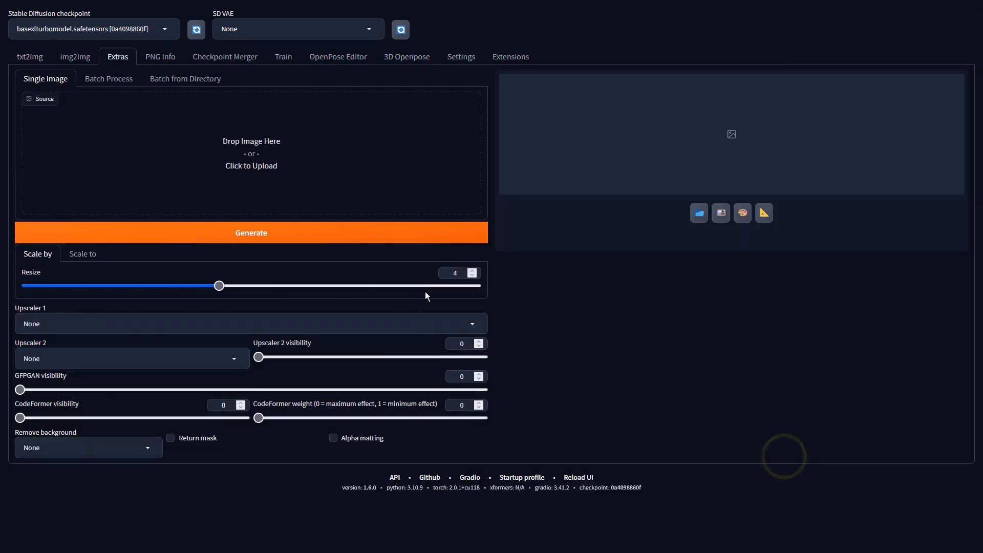
left_click(455, 272)
key("BackSpace")
type("1")
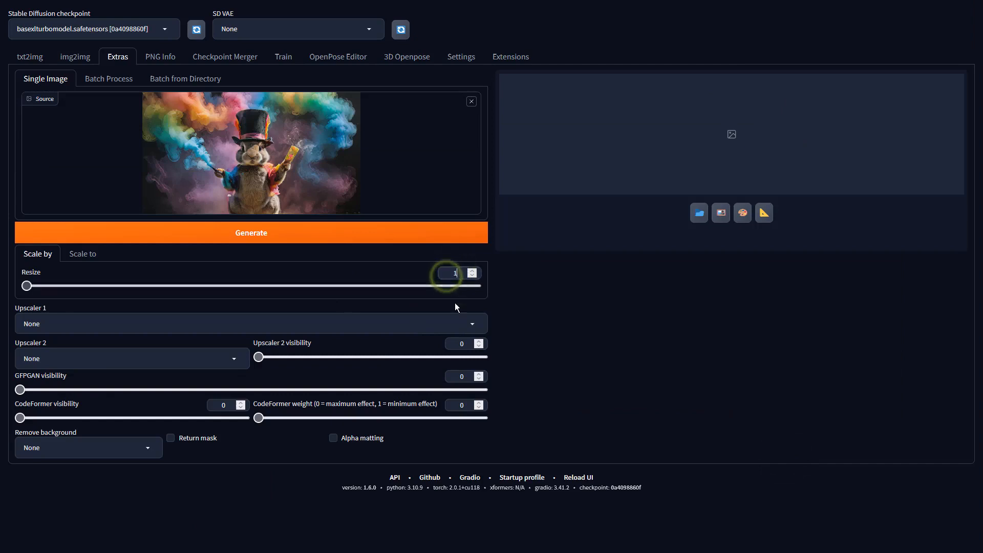
left_click(447, 323)
left_click(95, 247)
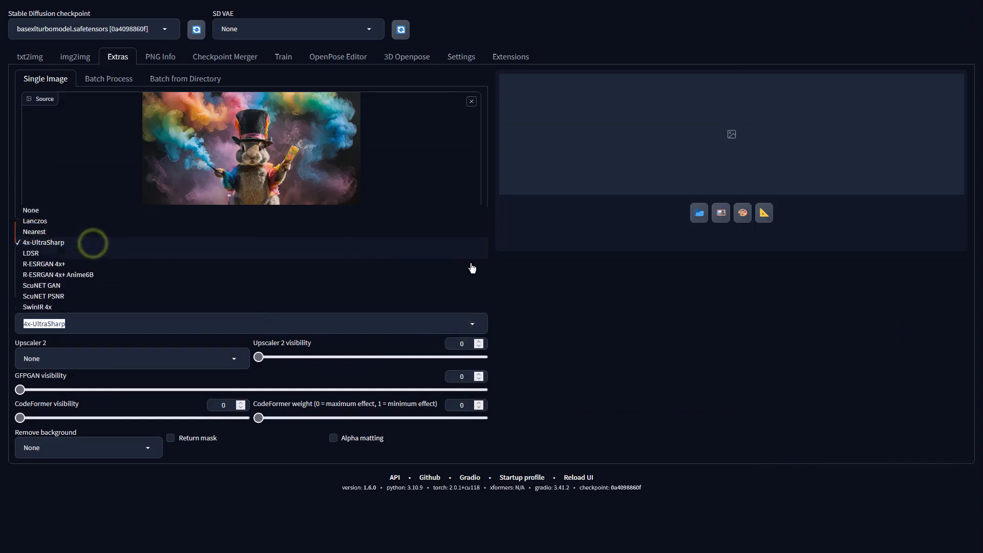
left_click(567, 290)
- Process the image with the upscaler and inspect the result enlarged
left_click(424, 239)
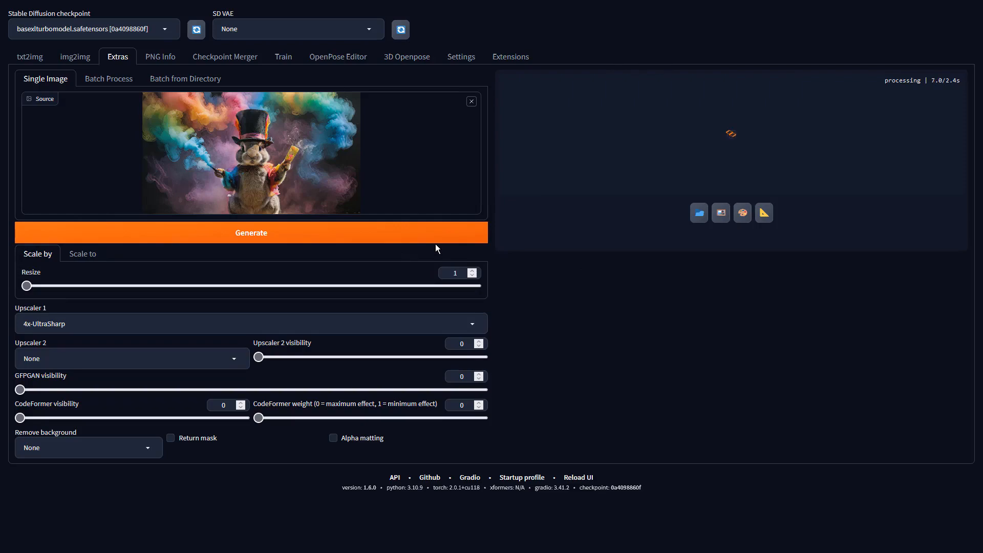
left_click(654, 205)
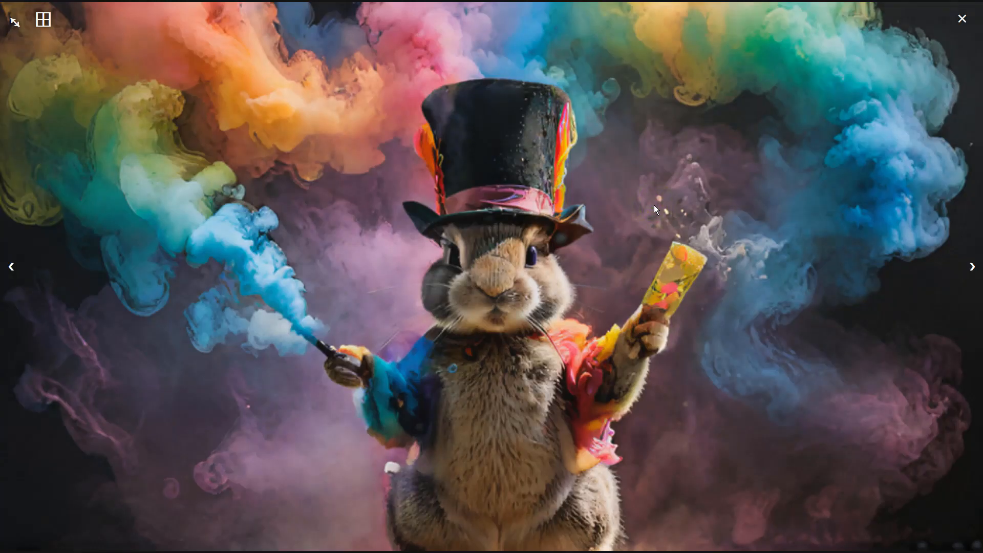
left_click(654, 205)
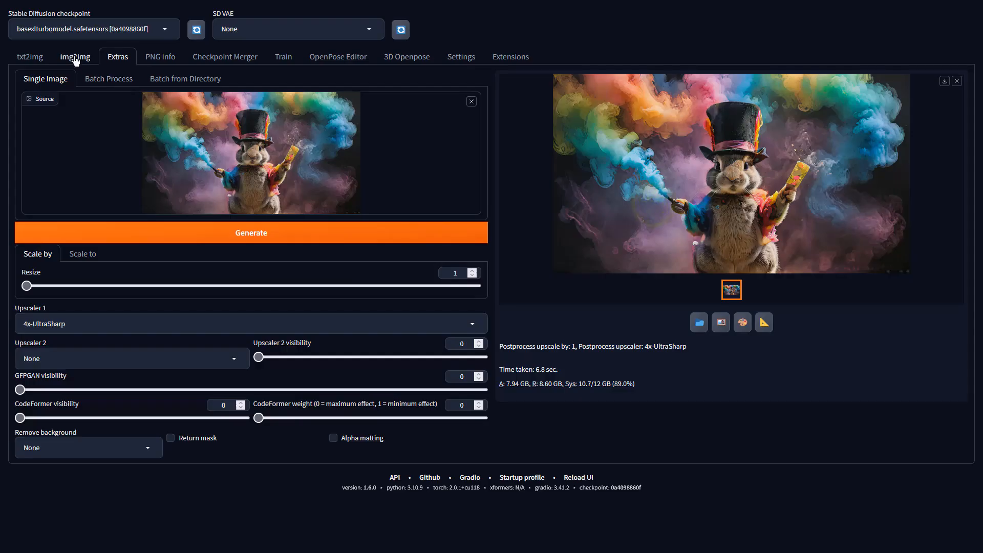
- Inspect the magic rabbit image in txt2img enlarged and send it with its prompts to img2img
left_click(72, 58)
left_click(30, 57)
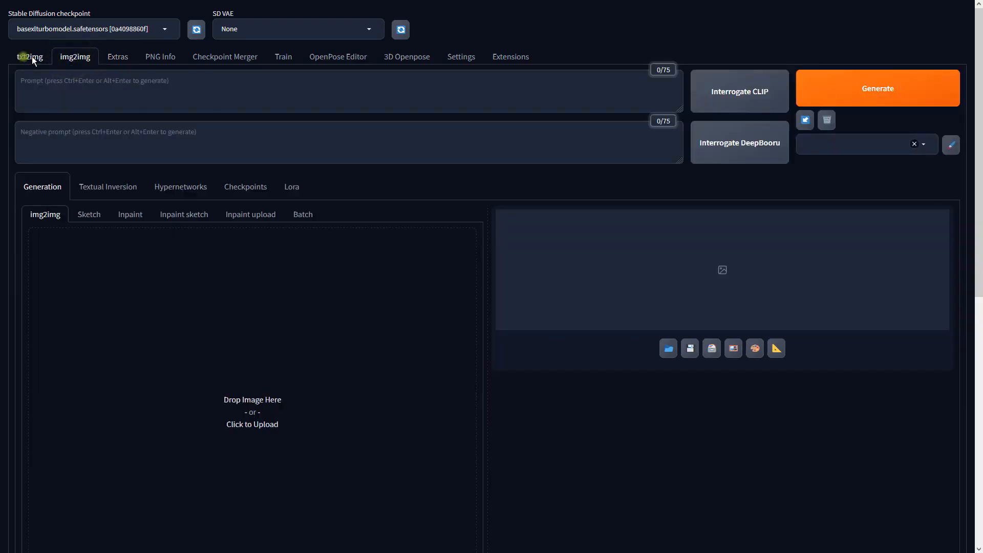
left_click(730, 358)
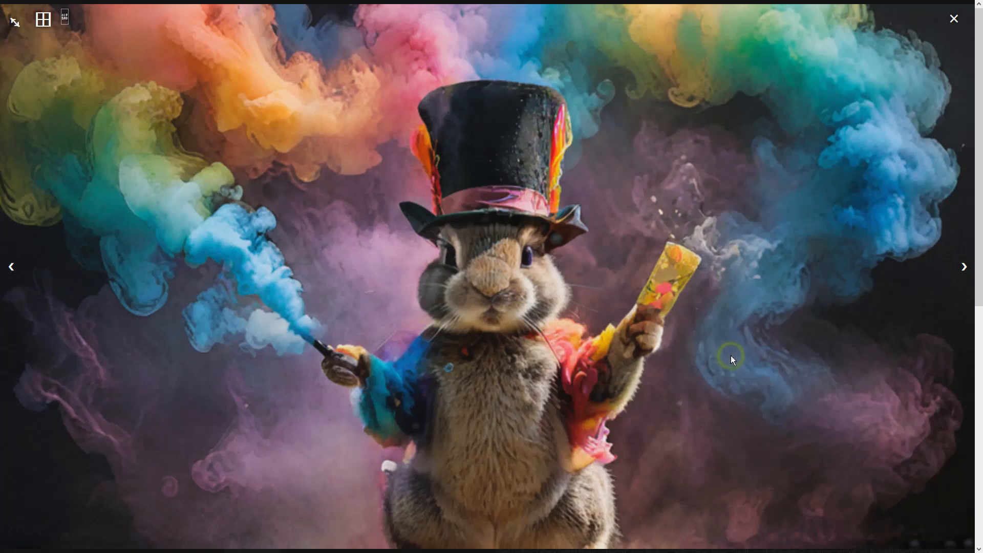
left_click(730, 355)
left_click(734, 457)
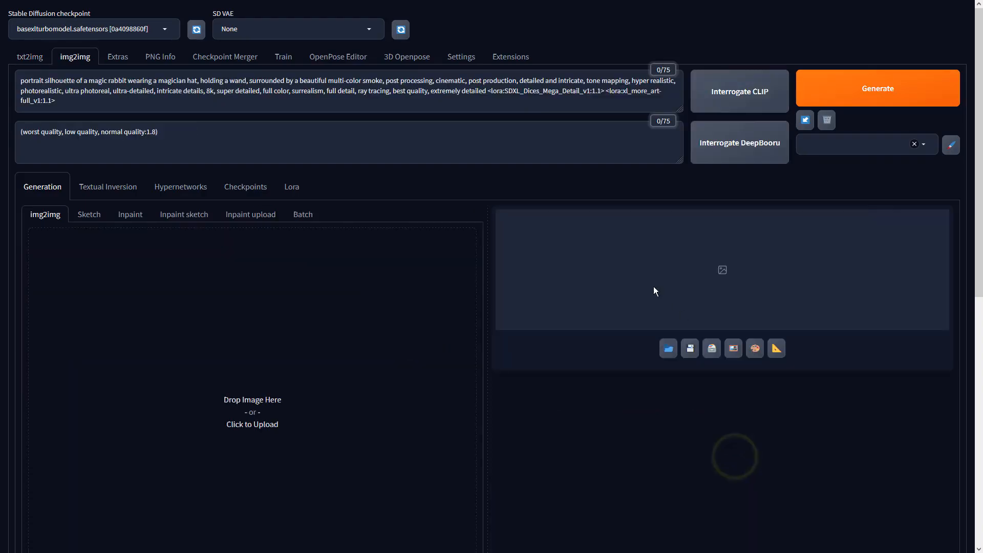
- Set the img2img sampling method to DPM++ SDE and the CFG Scale to 2
scroll(464, 270, "down", 6)
left_click(192, 375)
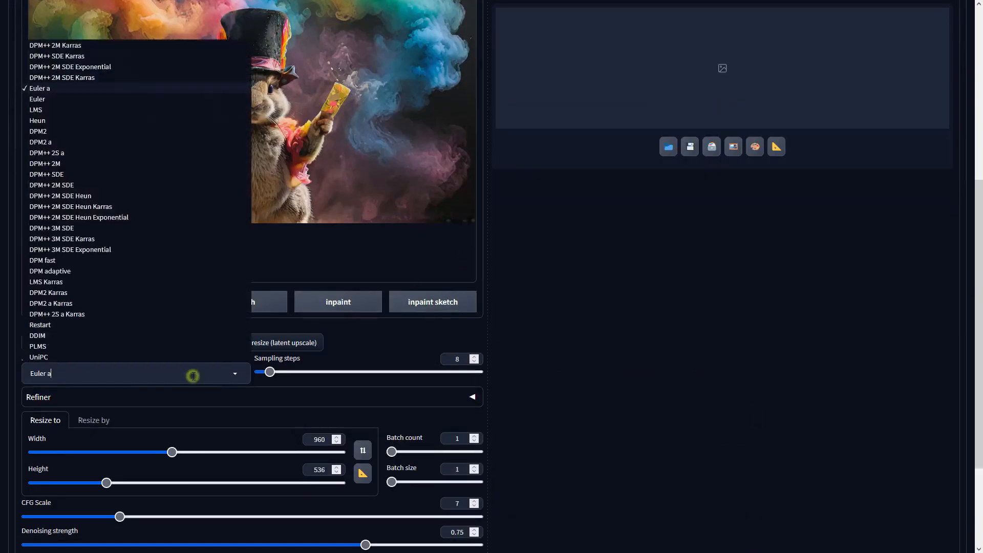
left_click(89, 174)
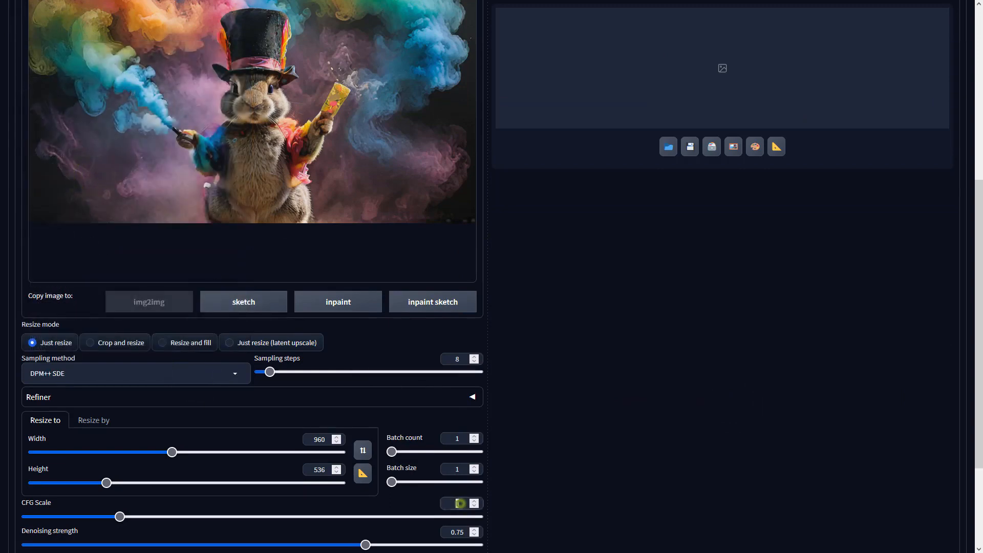
- Generate a new rabbit variation from the img2img source and inspect the result enlarged
scroll(637, 424, "up", 6)
left_click(835, 95)
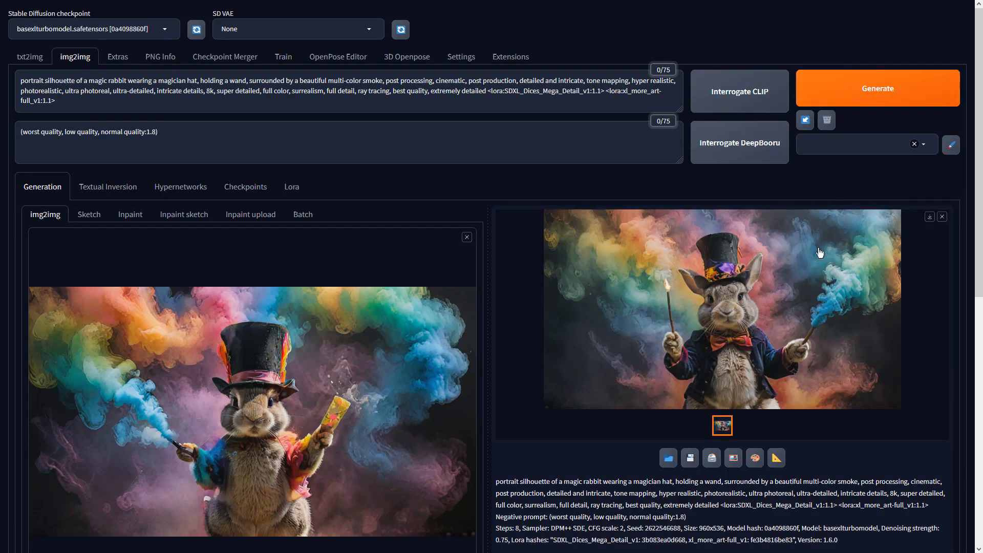
left_click(817, 261)
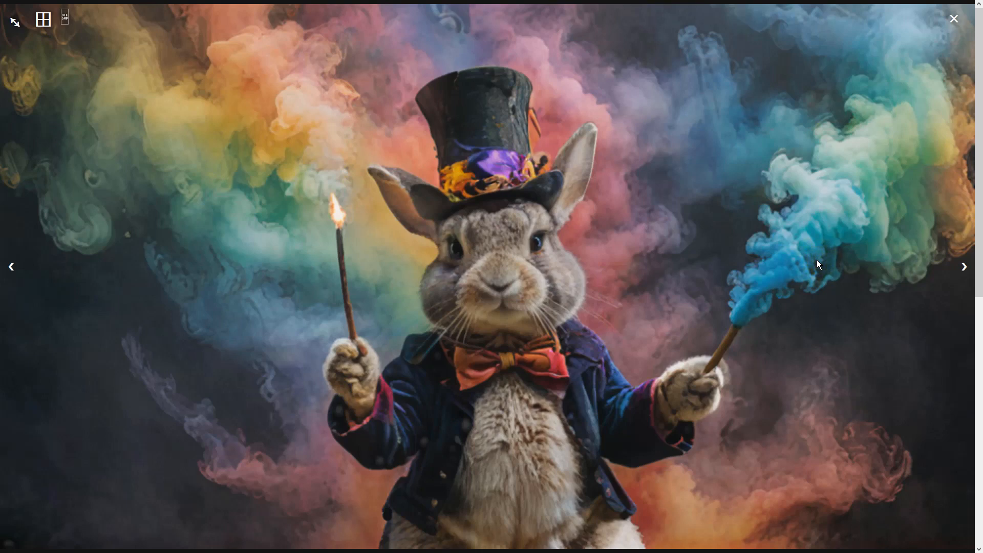
left_click(817, 263)
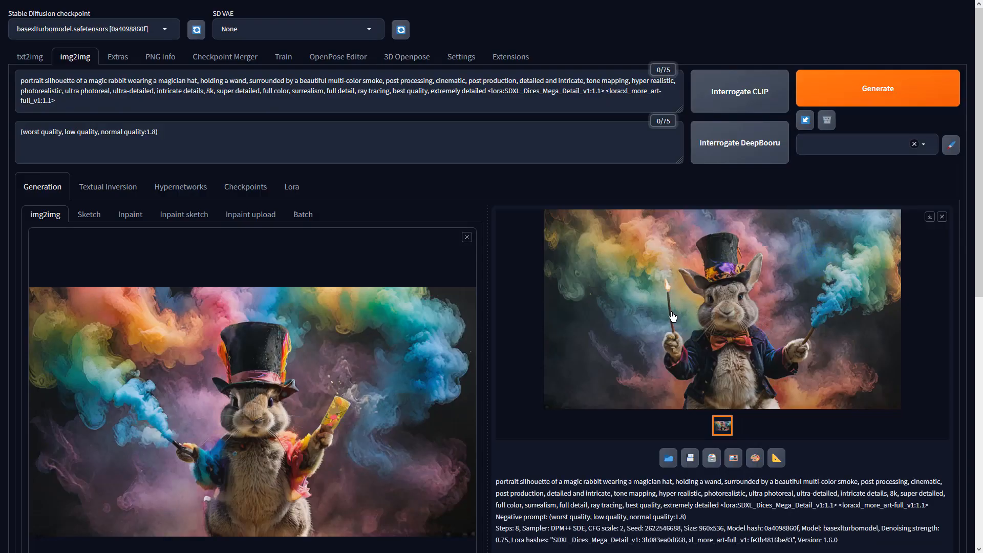
- Sharpen the img2img result in Extras with 4x-UltraSharp at Resize 1 and inspect it enlarged
left_click(774, 456)
left_click(382, 240)
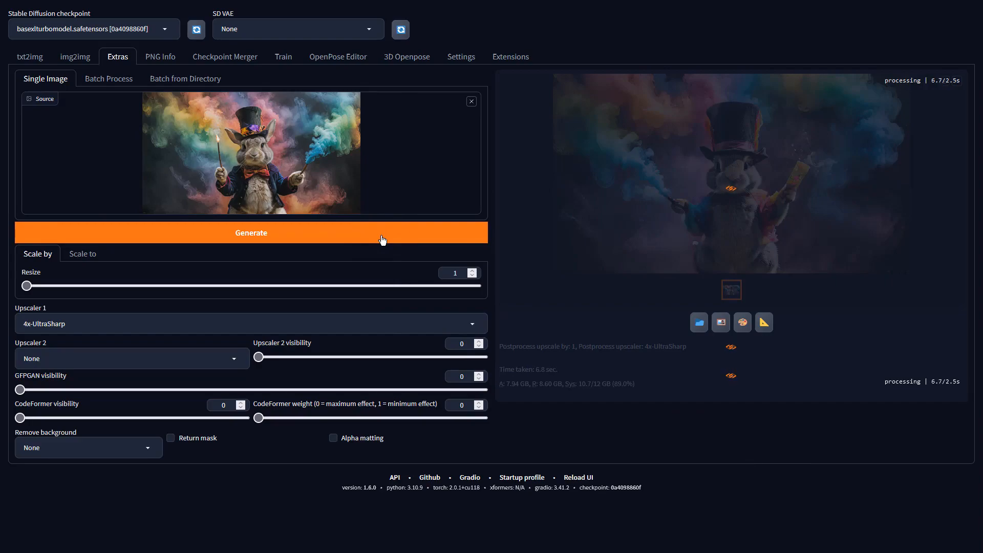
left_click(666, 211)
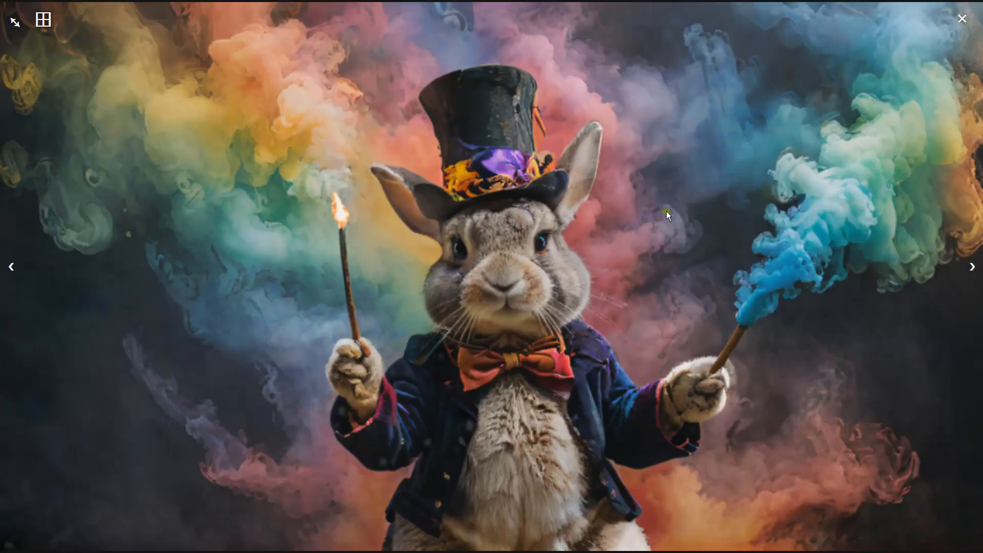
left_click(666, 211)
- Raise the img2img batch count and make the latest rabbit variation the new source image
left_click(75, 57)
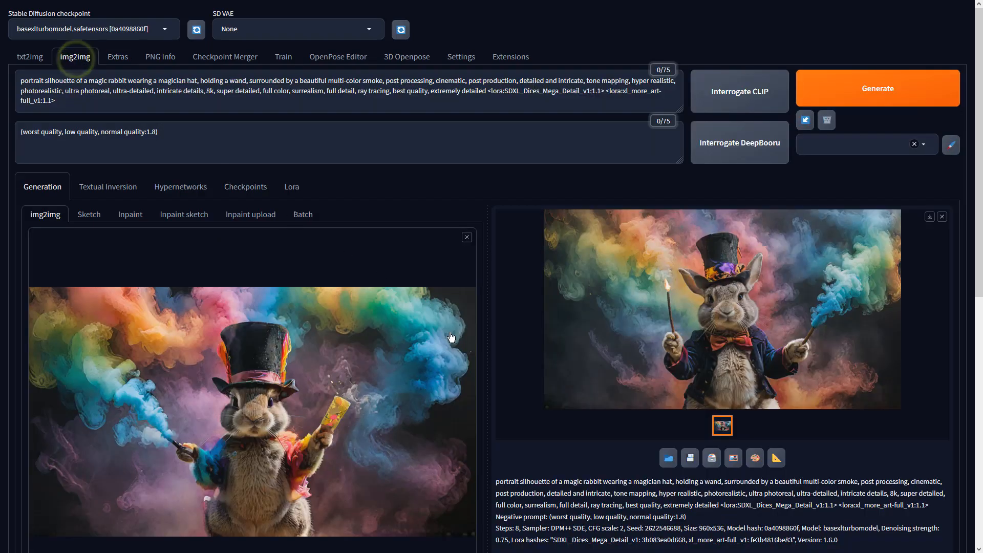
scroll(451, 332, "down", 6)
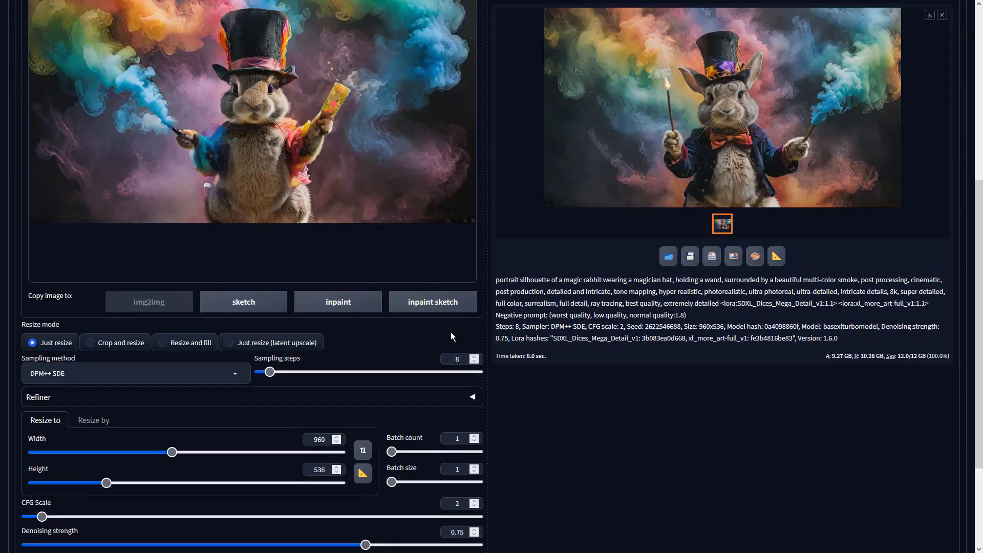
left_click(475, 437)
scroll(622, 353, "up", 4)
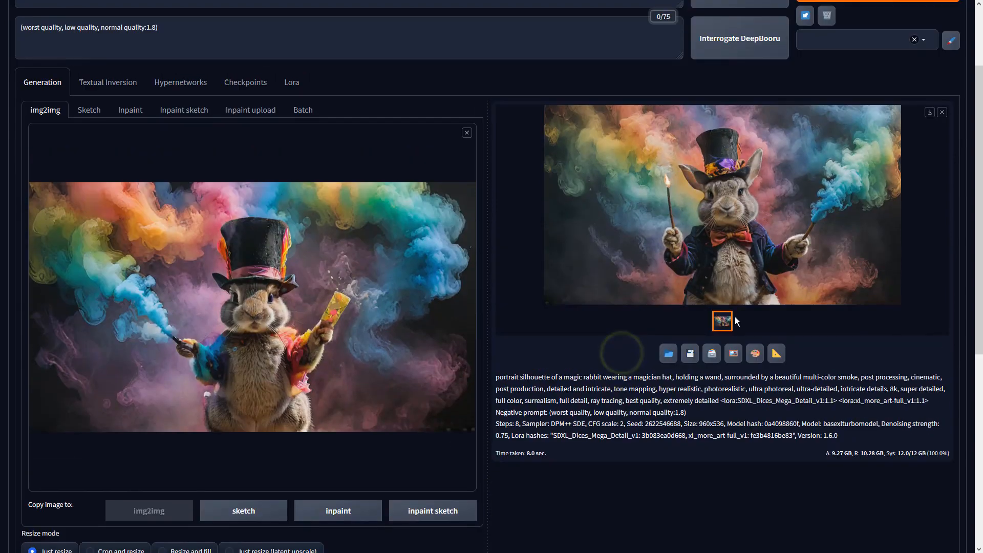
left_click(734, 353)
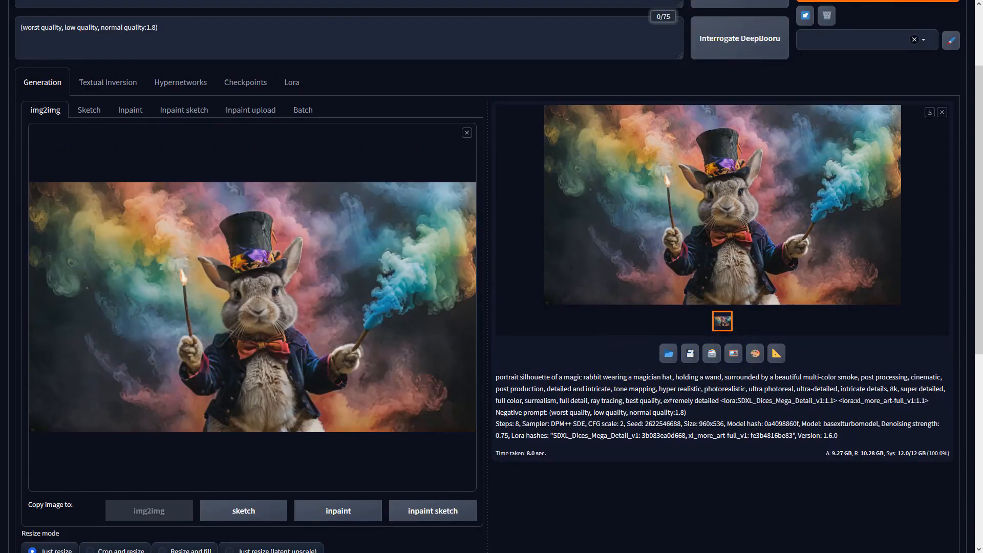
- Generate the batch of rabbit variations and browse through the enlarged results
scroll(671, 404, "up", 2)
left_click(879, 87)
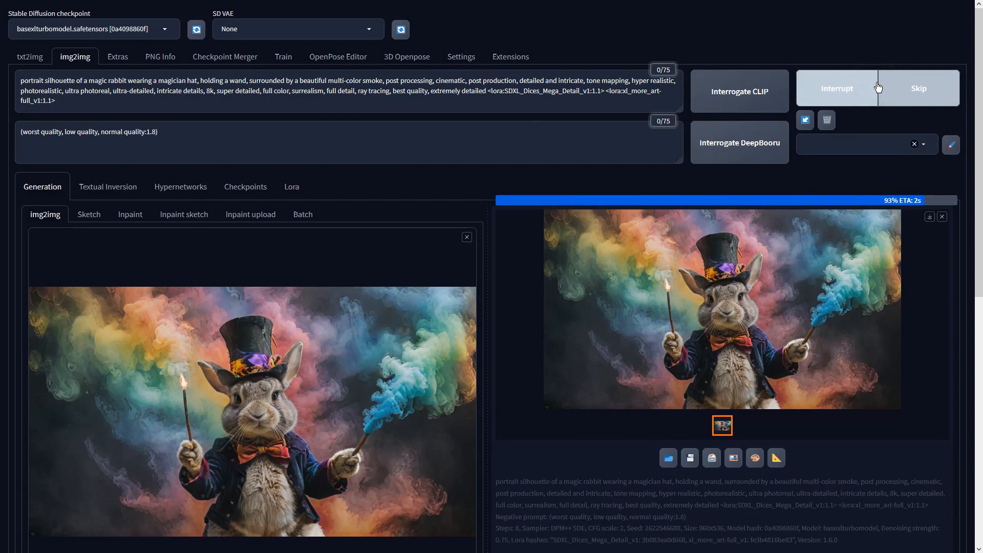
left_click(813, 256)
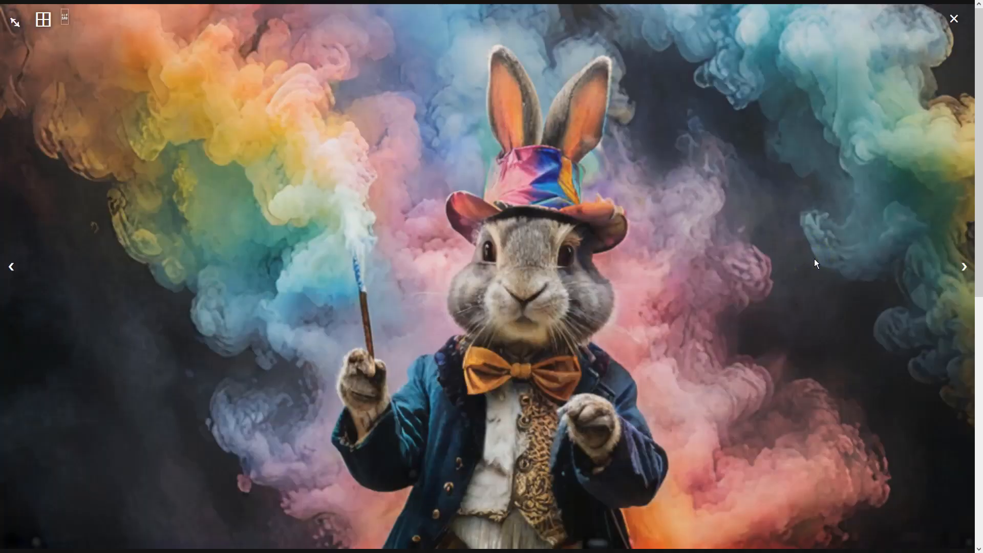
left_click(964, 267)
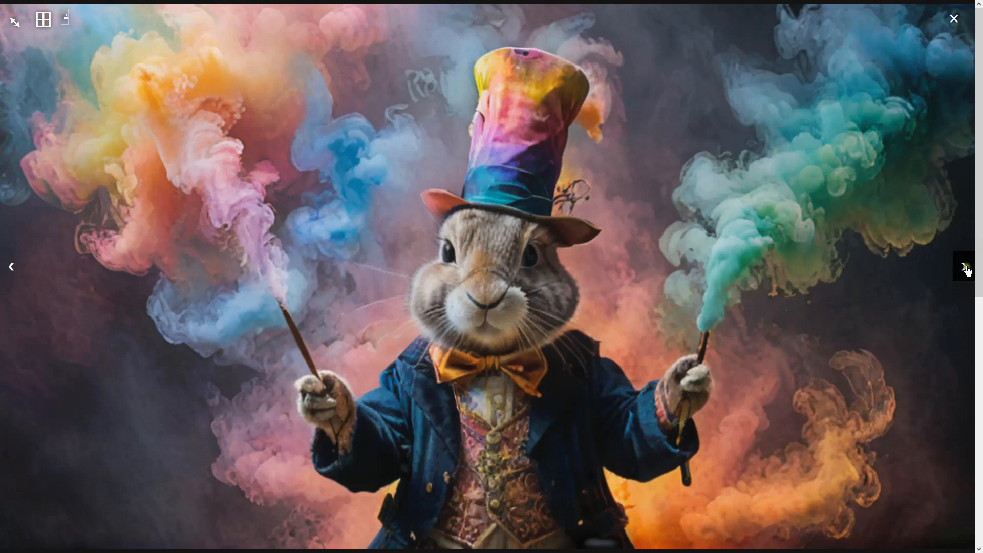
left_click(967, 267)
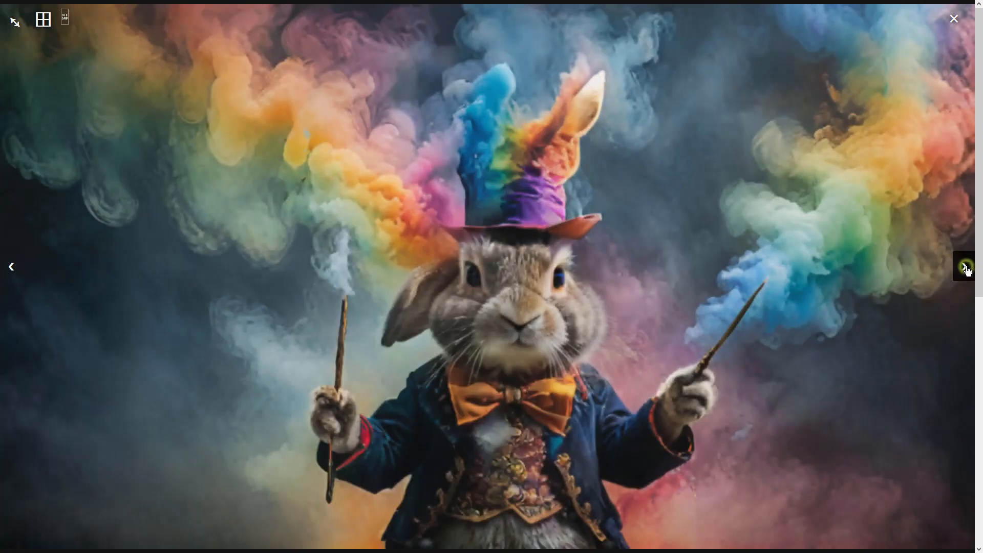
left_click(966, 267)
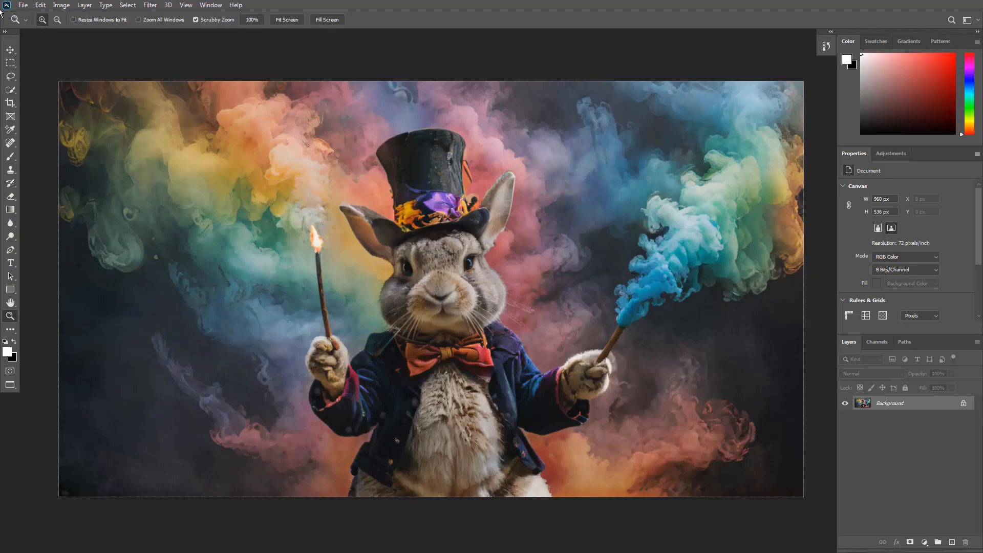
- In Photoshop, apply a Vibrance adjustment to the rabbit image with Vibrance +81 and Saturation +28
left_click(61, 6)
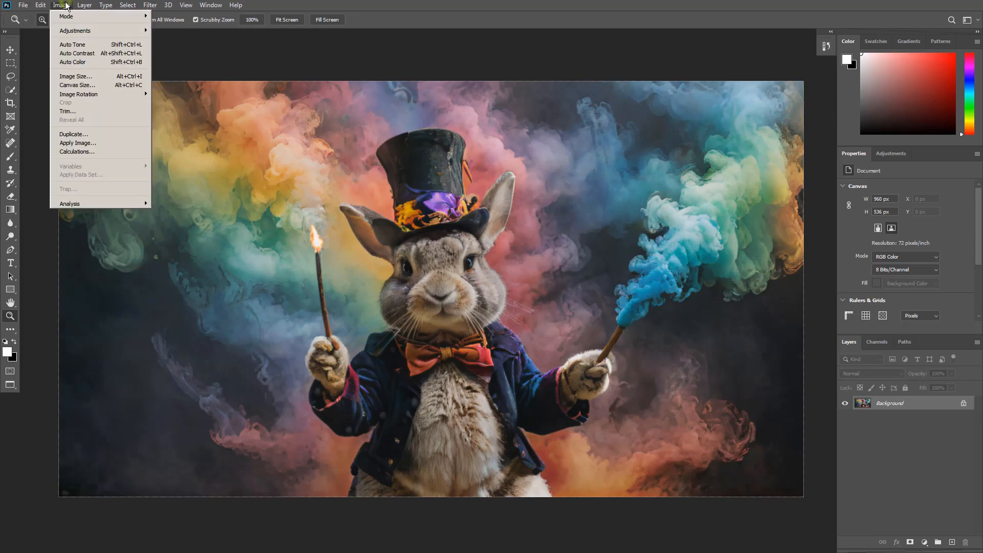
mouse_move(82, 30)
left_click(203, 69)
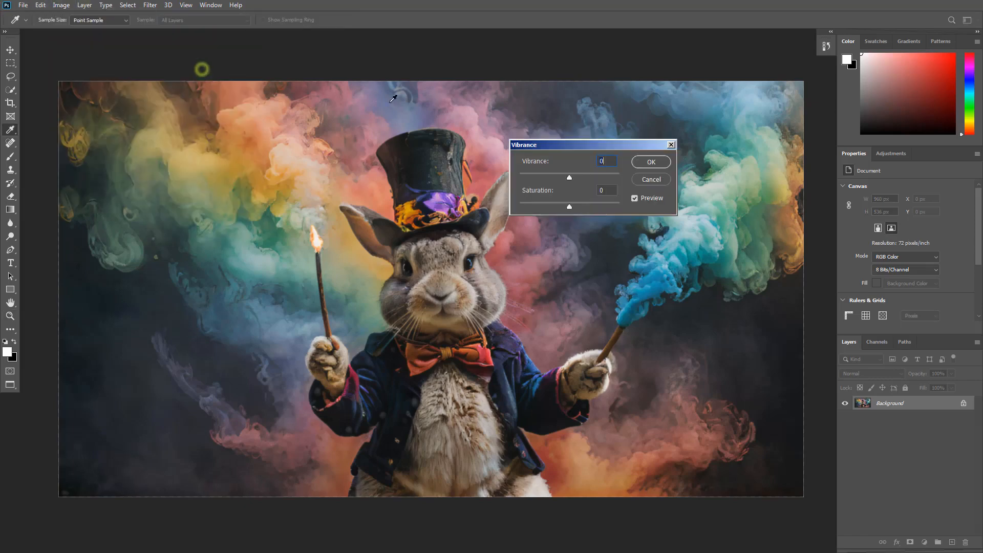
left_click_drag(569, 175, 584, 210)
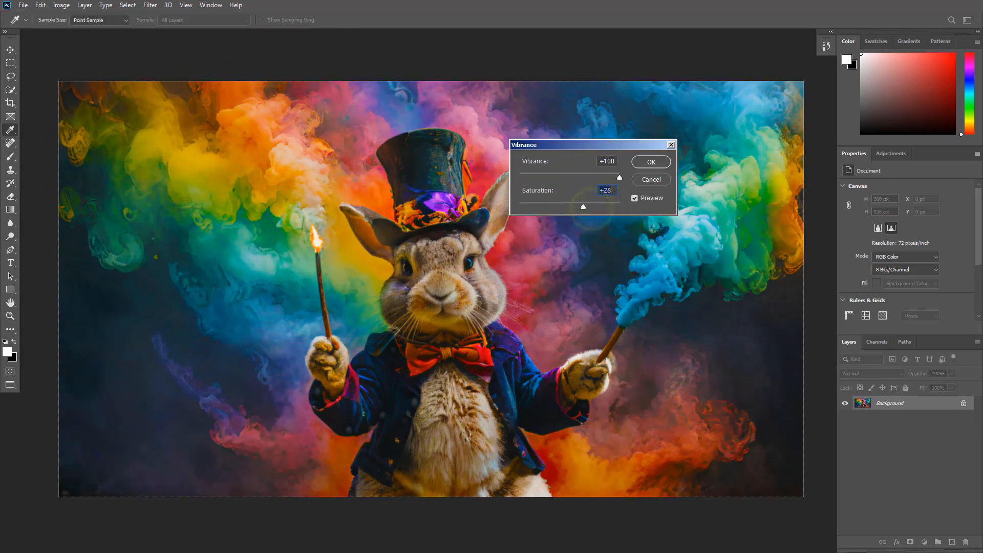
left_click_drag(619, 177, 610, 180)
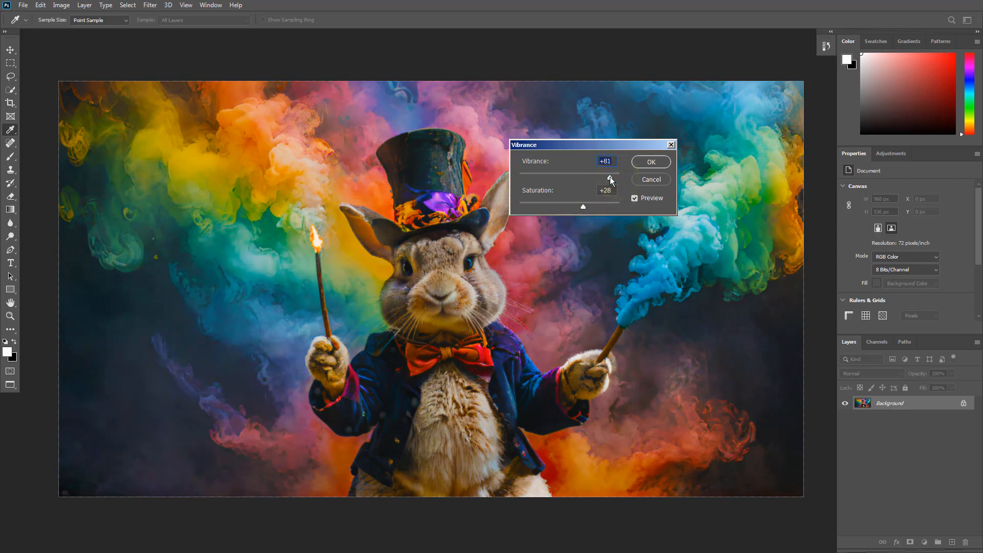
left_click(647, 162)
key("z")
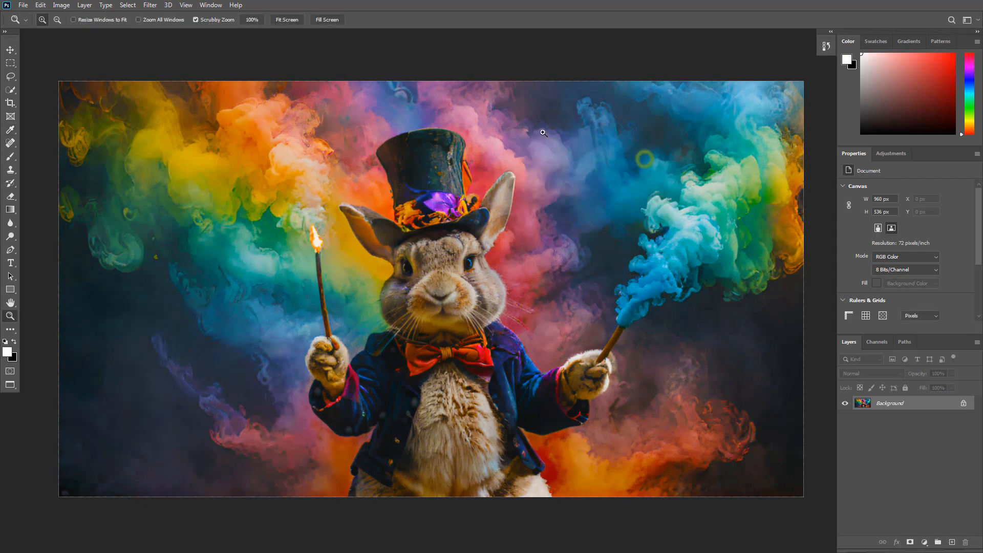
- Try the automatic tone and color corrections on the rabbit image, keeping only Auto Contrast
left_click(61, 5)
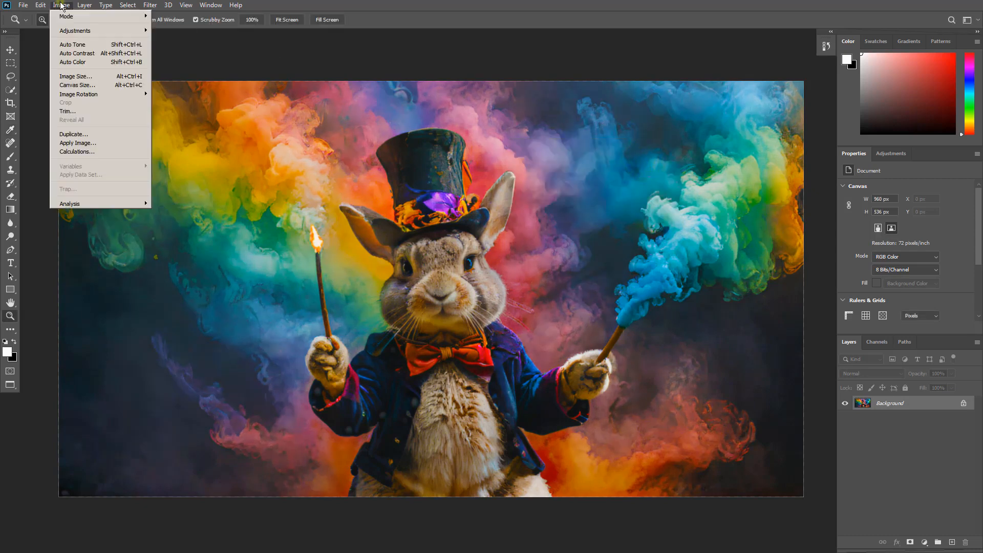
left_click(70, 47)
left_click(61, 6)
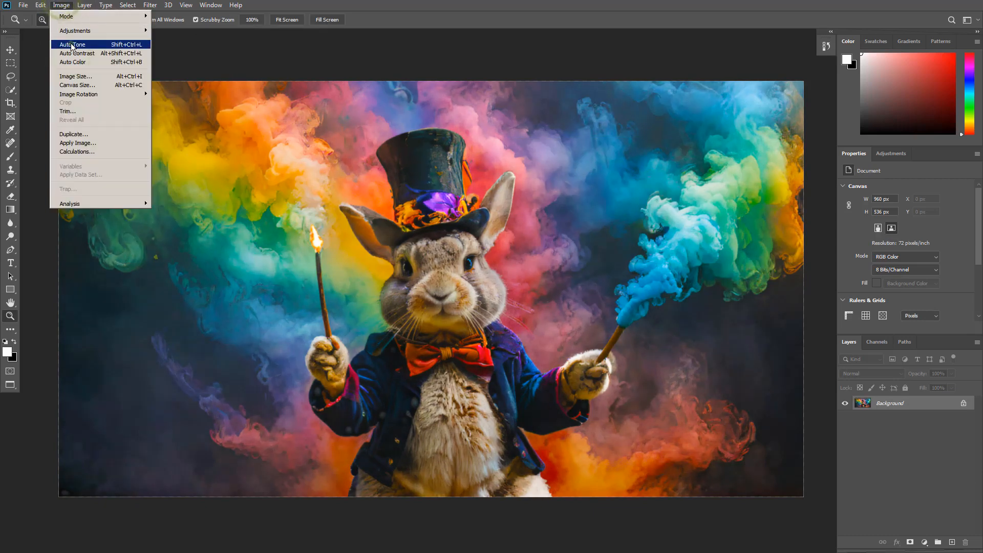
left_click(71, 45)
left_click(70, 6)
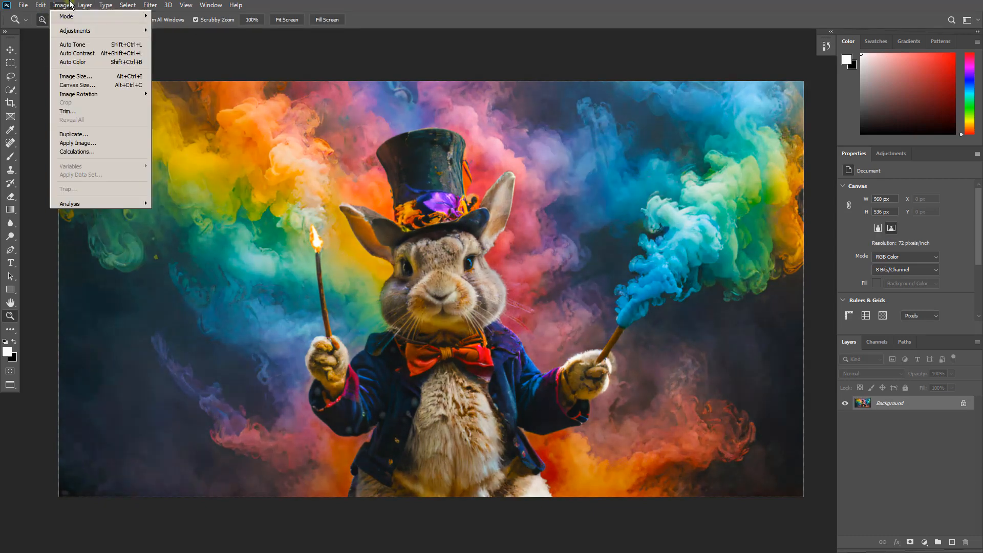
left_click(75, 62)
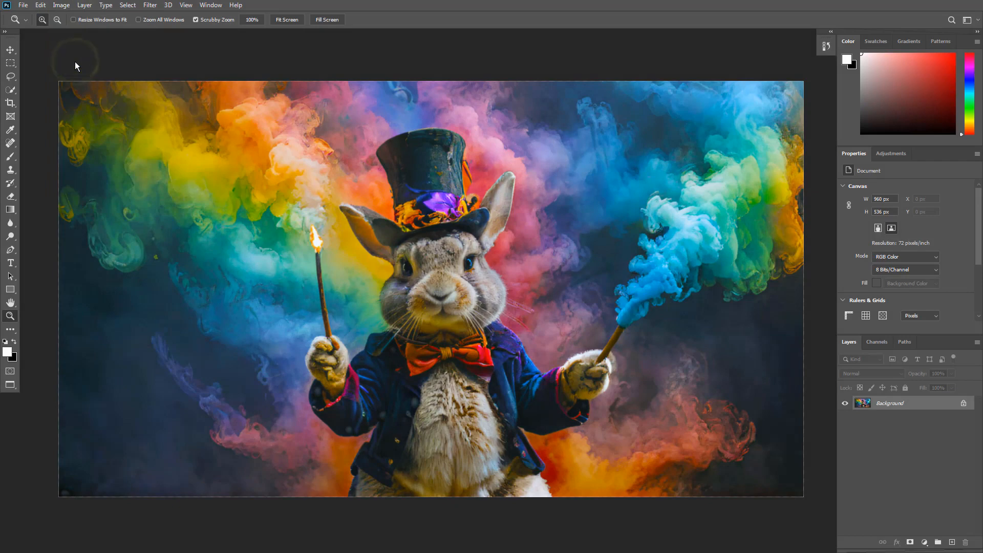
- Darken the image's midtones with a Levels adjustment, setting the RGB midtone input to 0.87
left_click(61, 5)
mouse_move(73, 31)
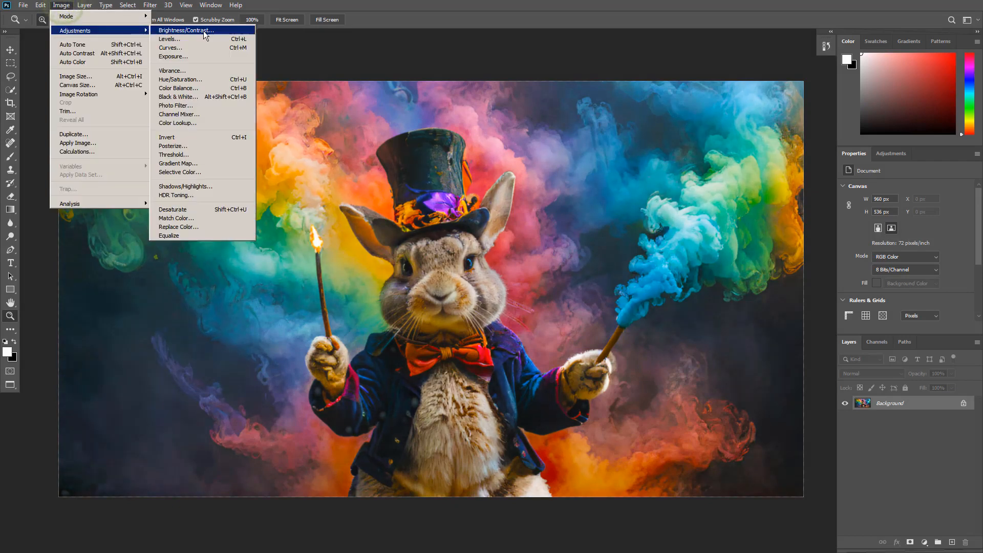
left_click(209, 42)
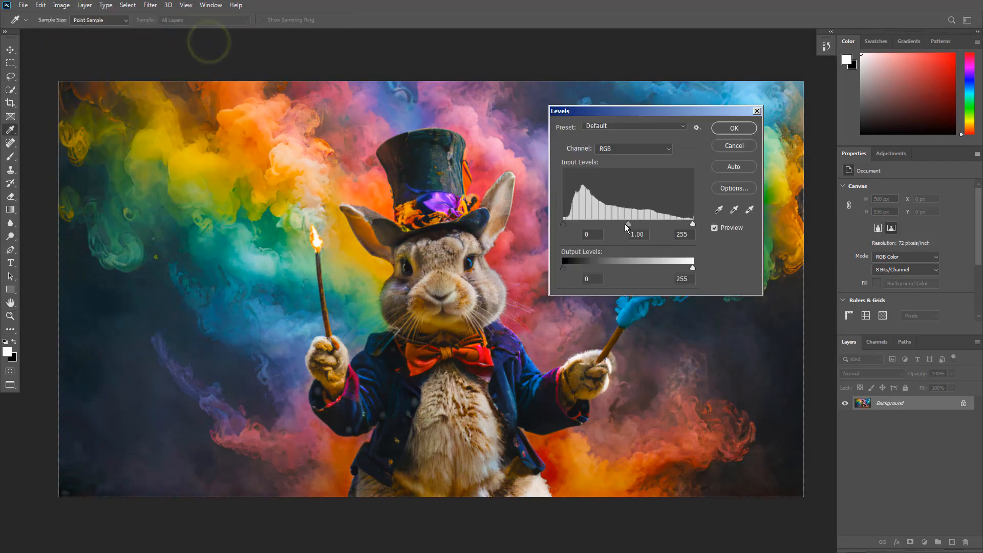
left_click_drag(625, 224, 634, 224)
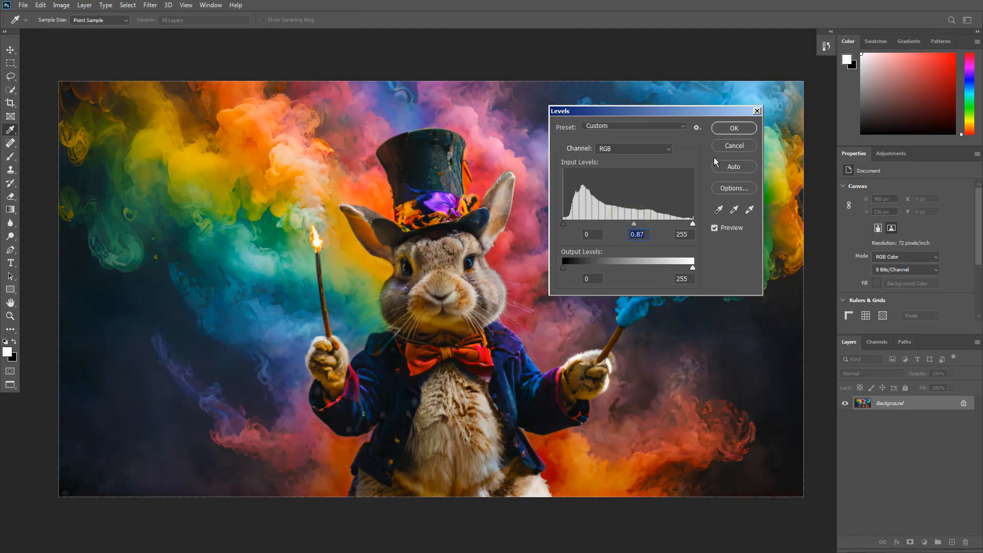
key("z")
left_click(734, 128)
- Apply an Exposure adjustment to the image with Exposure +0.87 and Offset -0.0099
left_click(60, 5)
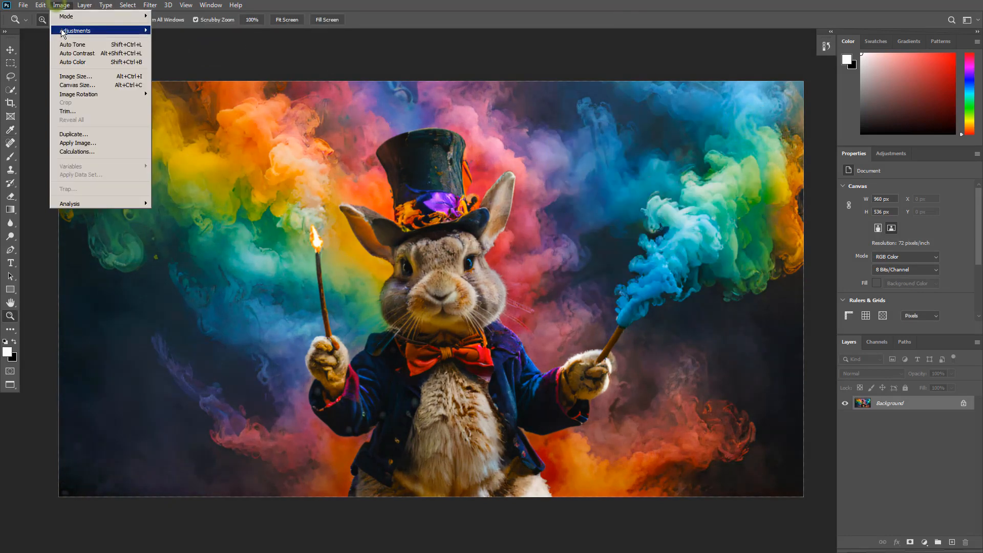
mouse_move(77, 28)
left_click(182, 55)
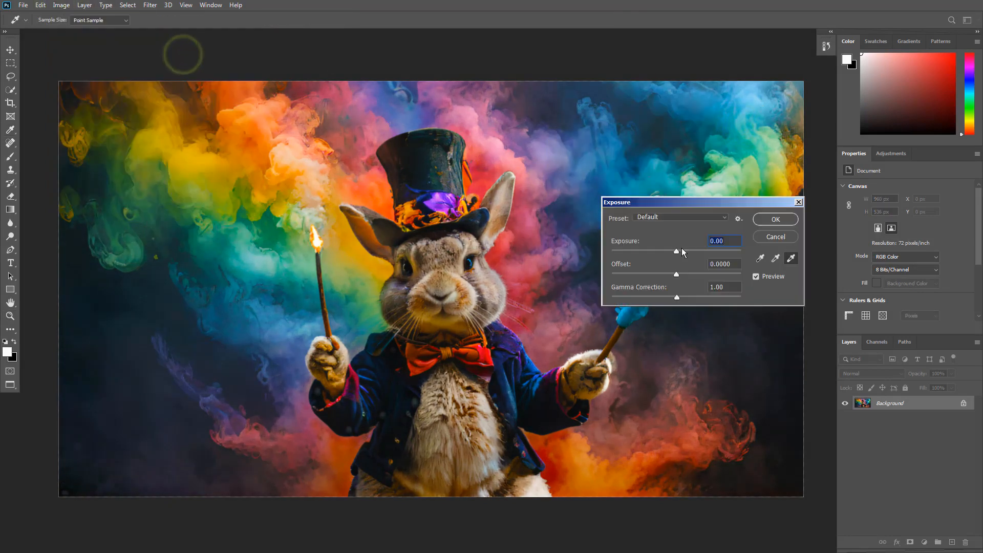
left_click_drag(677, 250, 675, 275)
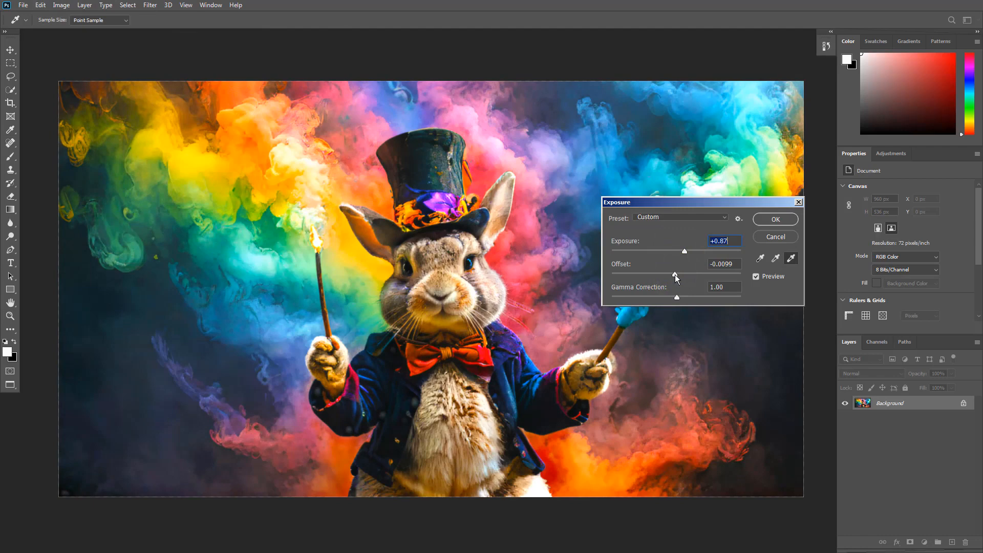
left_click(772, 220)
key("z")
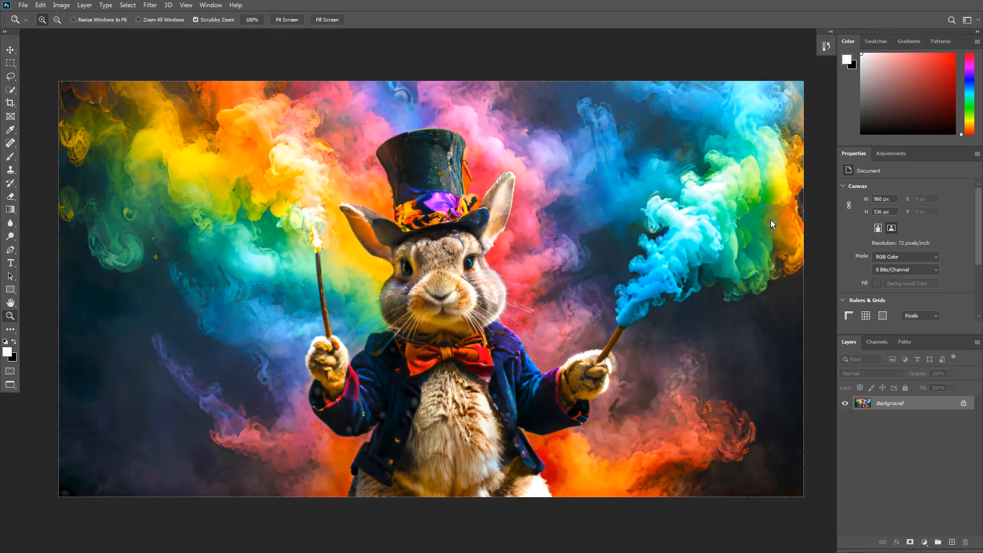
- Compare the original image with the final Exposure state in the edit history, ending on the Exposure state
left_click(826, 43)
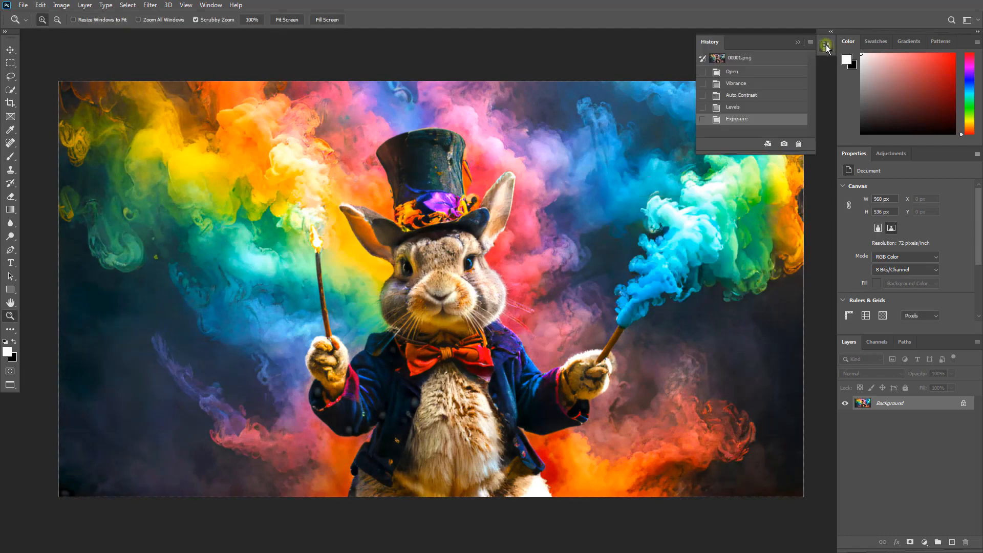
left_click(777, 57)
left_click(771, 121)
left_click(752, 59)
left_click(751, 120)
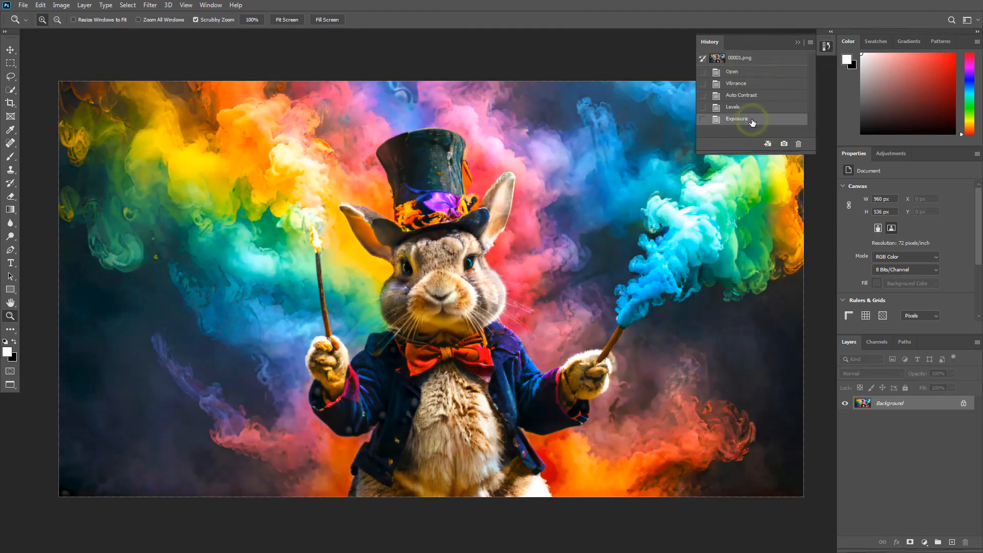
left_click(752, 59)
left_click(751, 120)
left_click(826, 47)
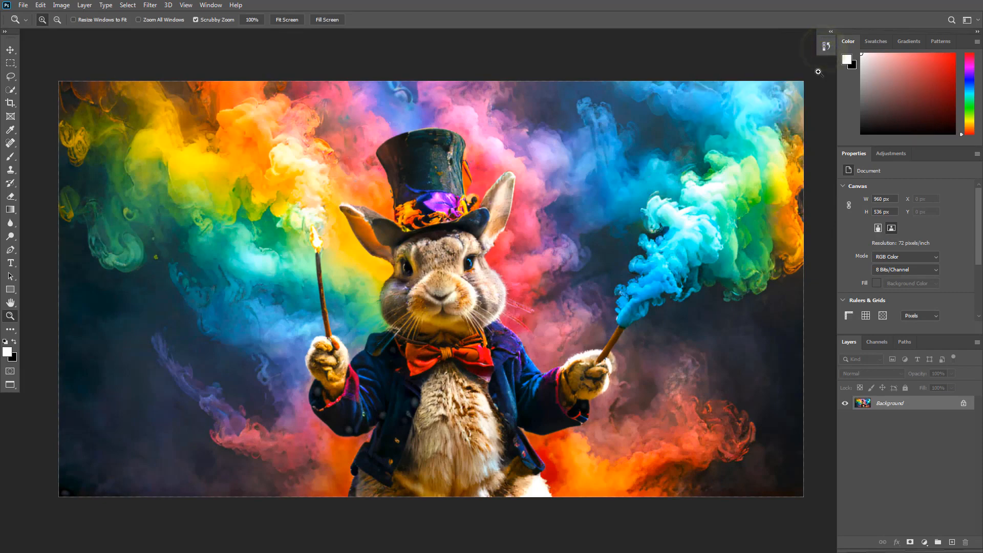